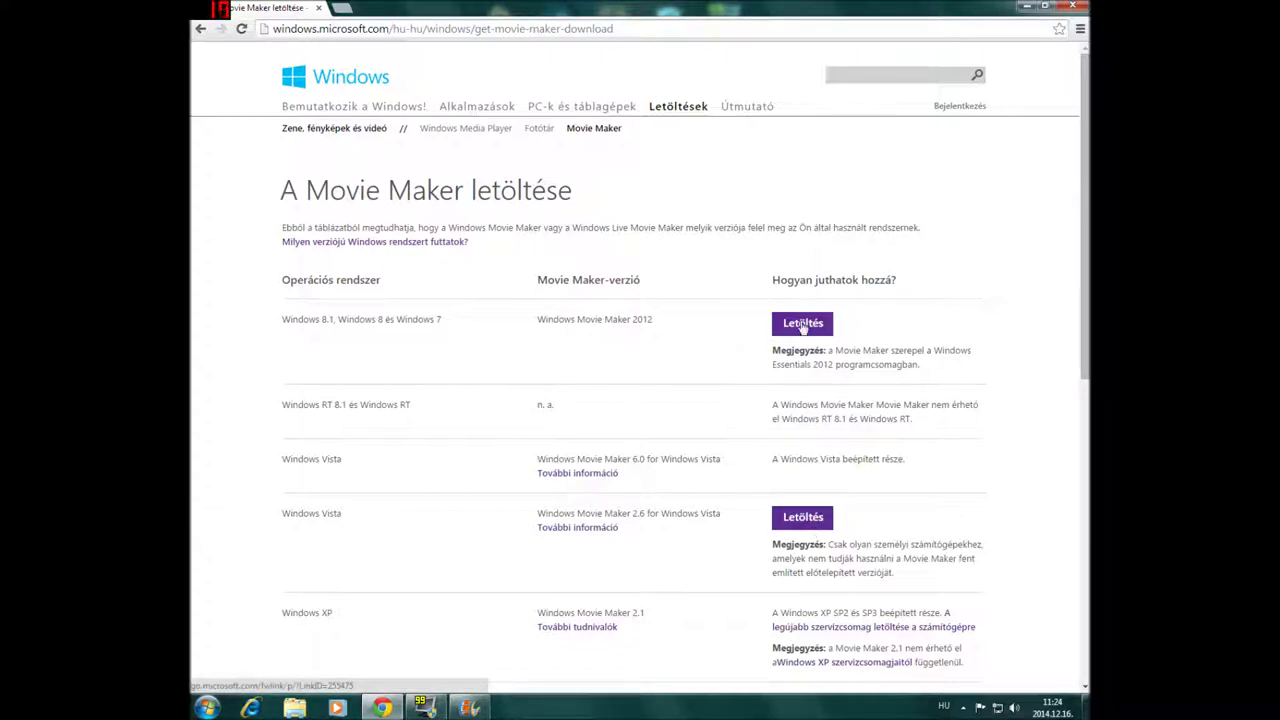
Download the Windows Movie Maker 2012 installer offered for Windows 8.1, Windows 8 and Windows 7
{"action": "left_click", "coordinate": [799, 329]}
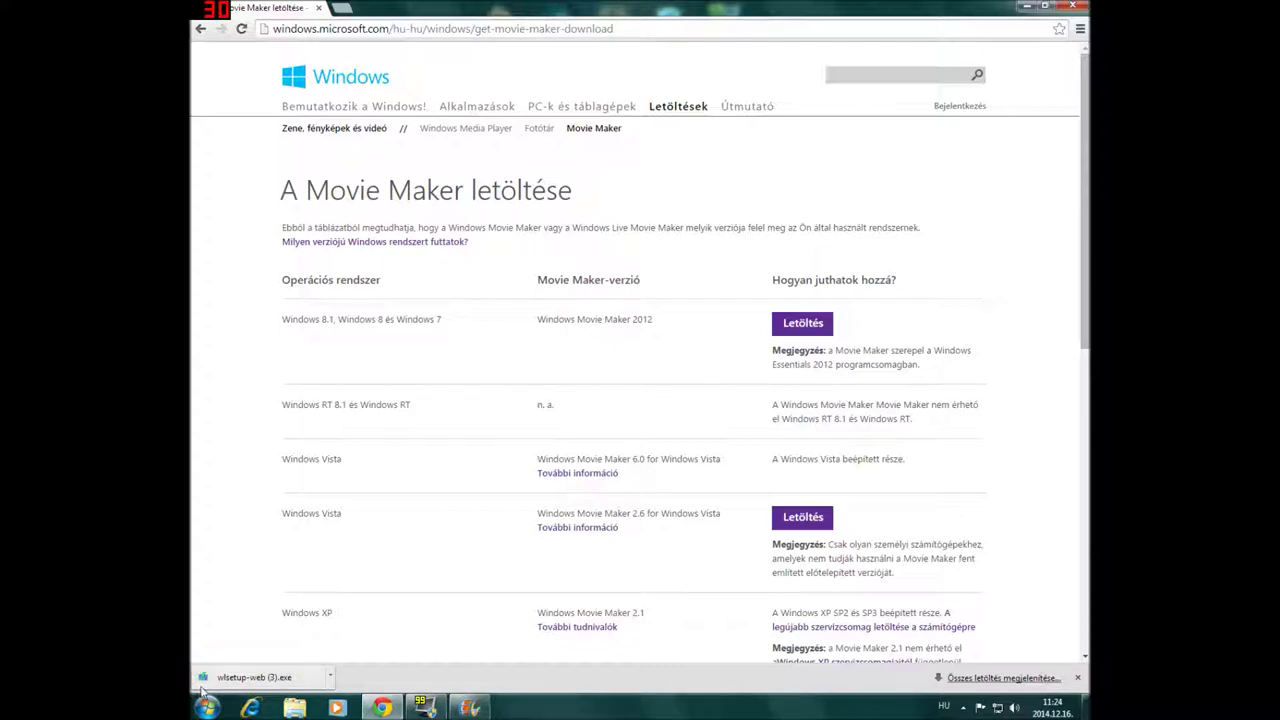
{"action": "left_click", "coordinate": [330, 678]}
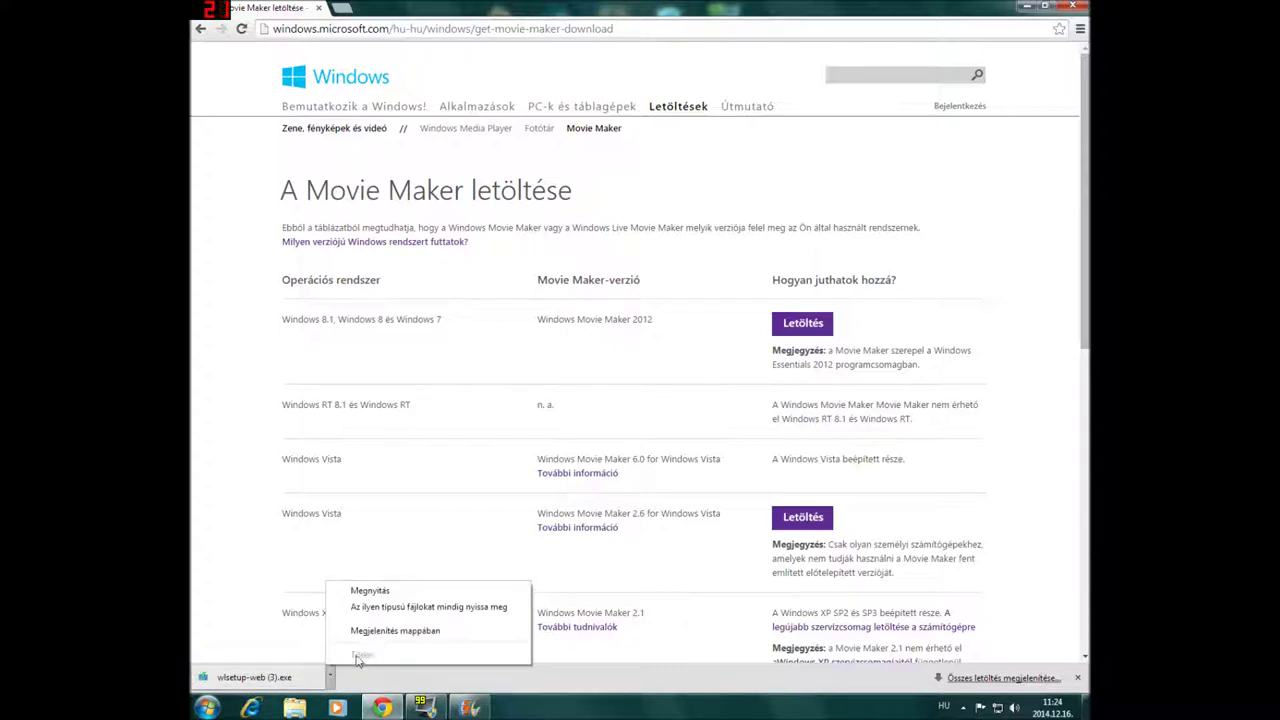
{"action": "left_click", "coordinate": [298, 680]}
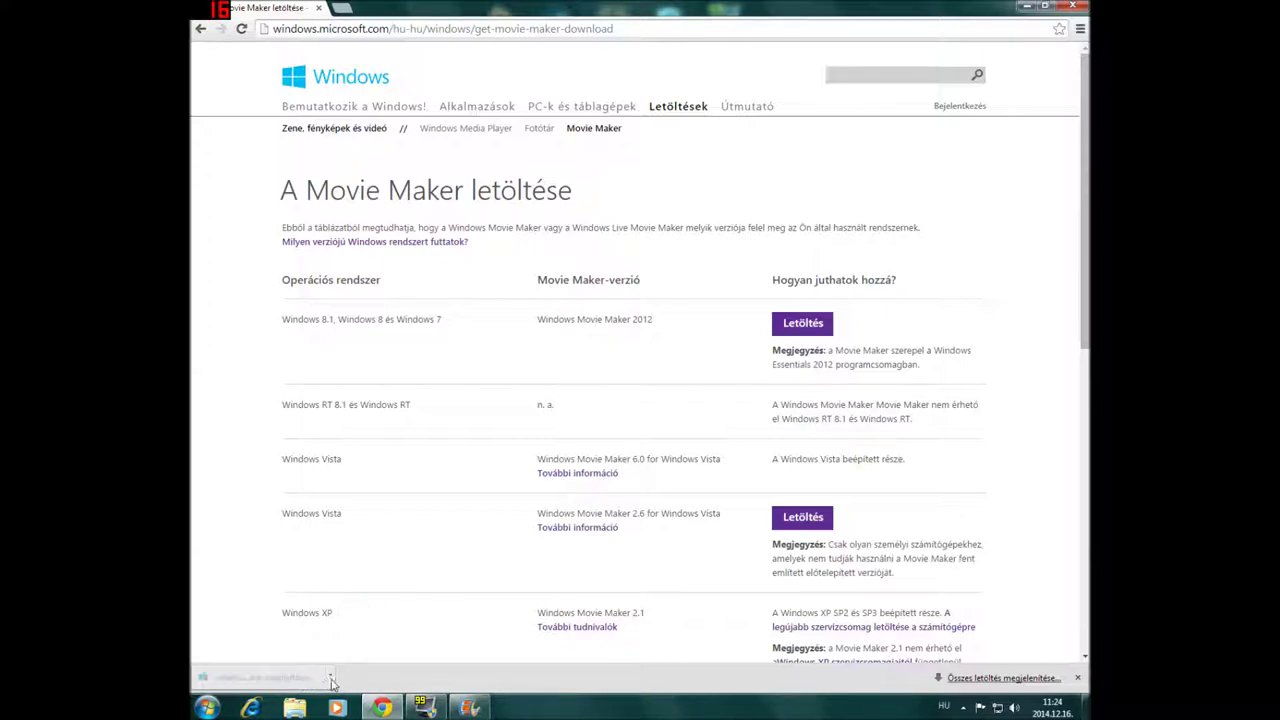
{"action": "left_click", "coordinate": [335, 680]}
{"action": "left_click", "coordinate": [357, 663]}
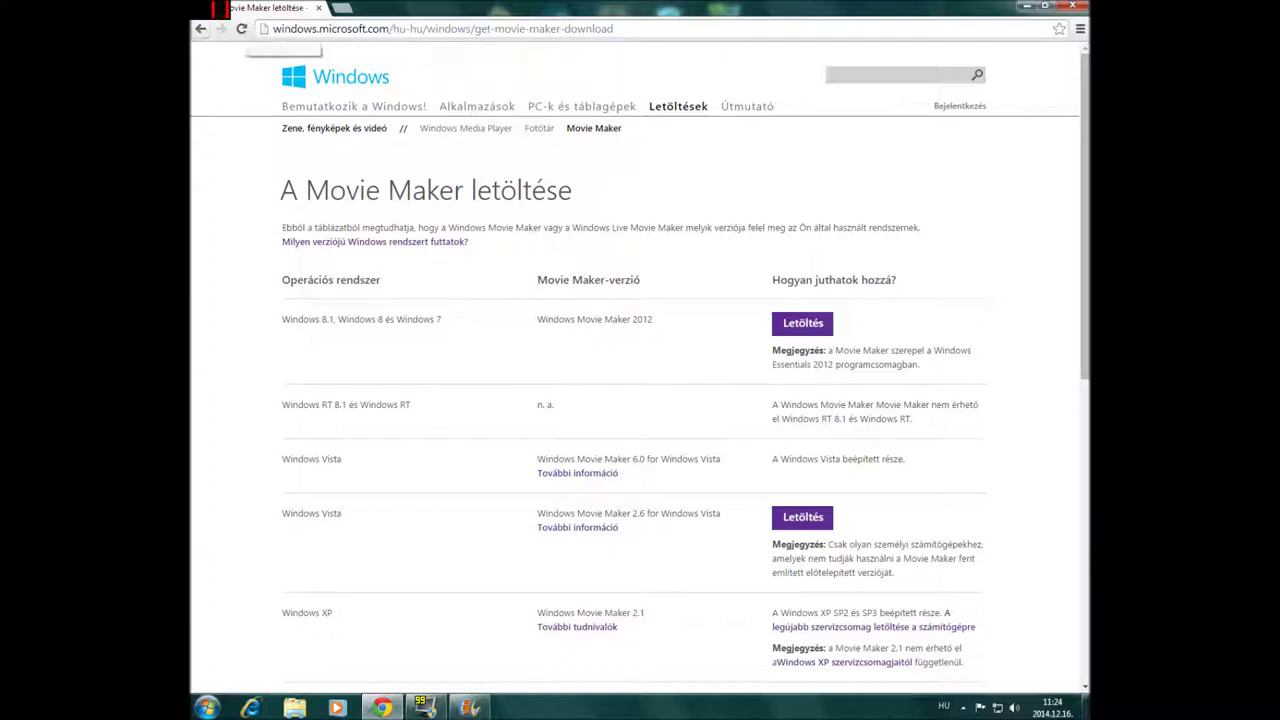
Close the browser and switch to Movie Maker, shown as a restored window on the desktop
{"action": "left_click", "coordinate": [1076, 6]}
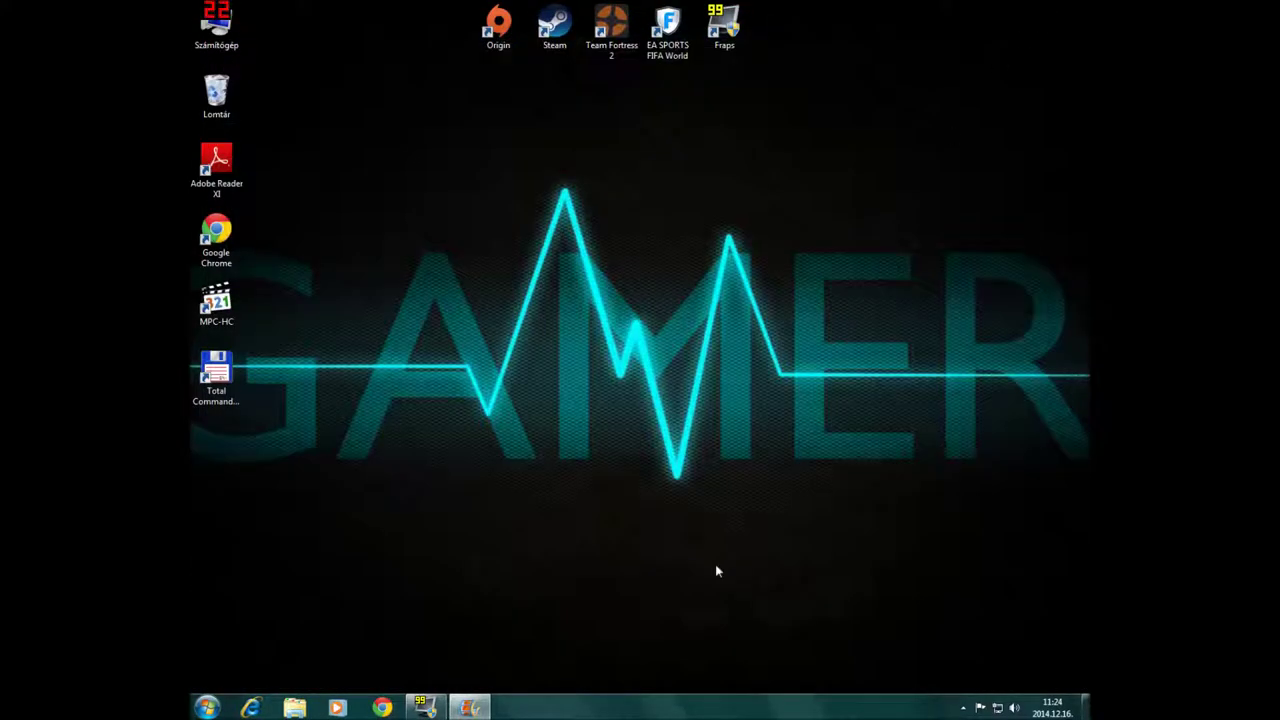
{"action": "left_click", "coordinate": [470, 708]}
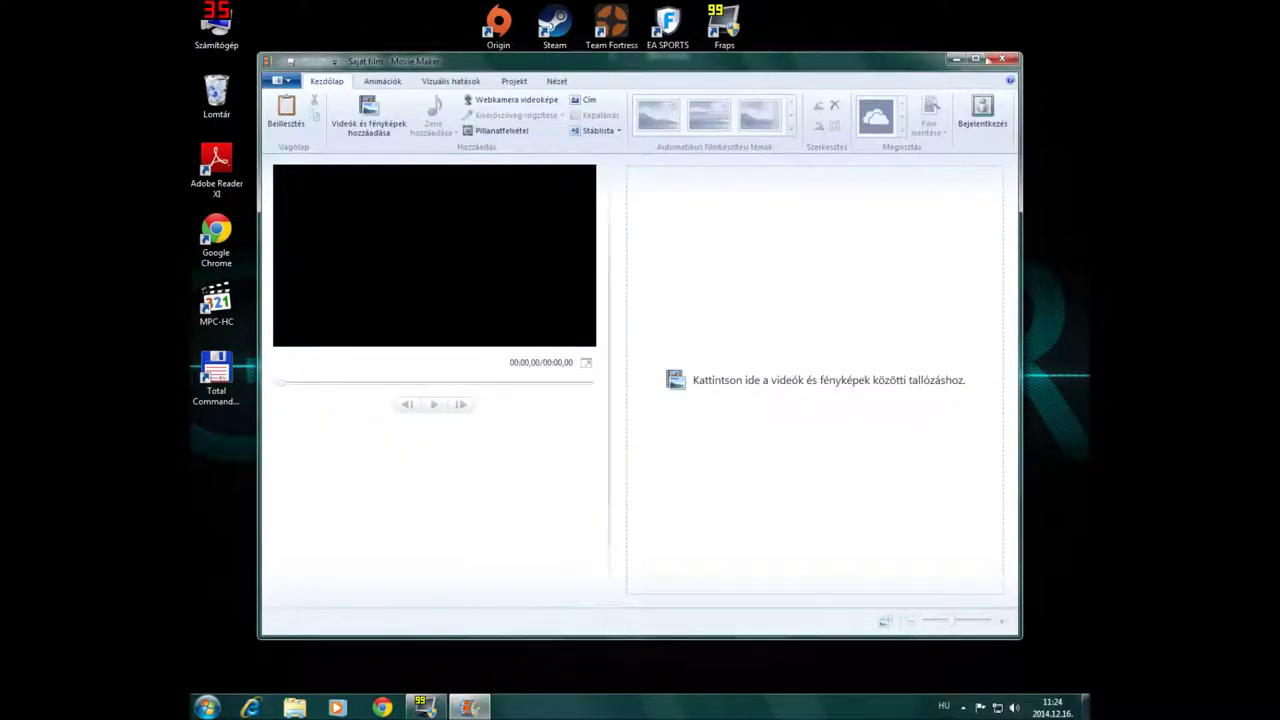
{"action": "left_click", "coordinate": [975, 58]}
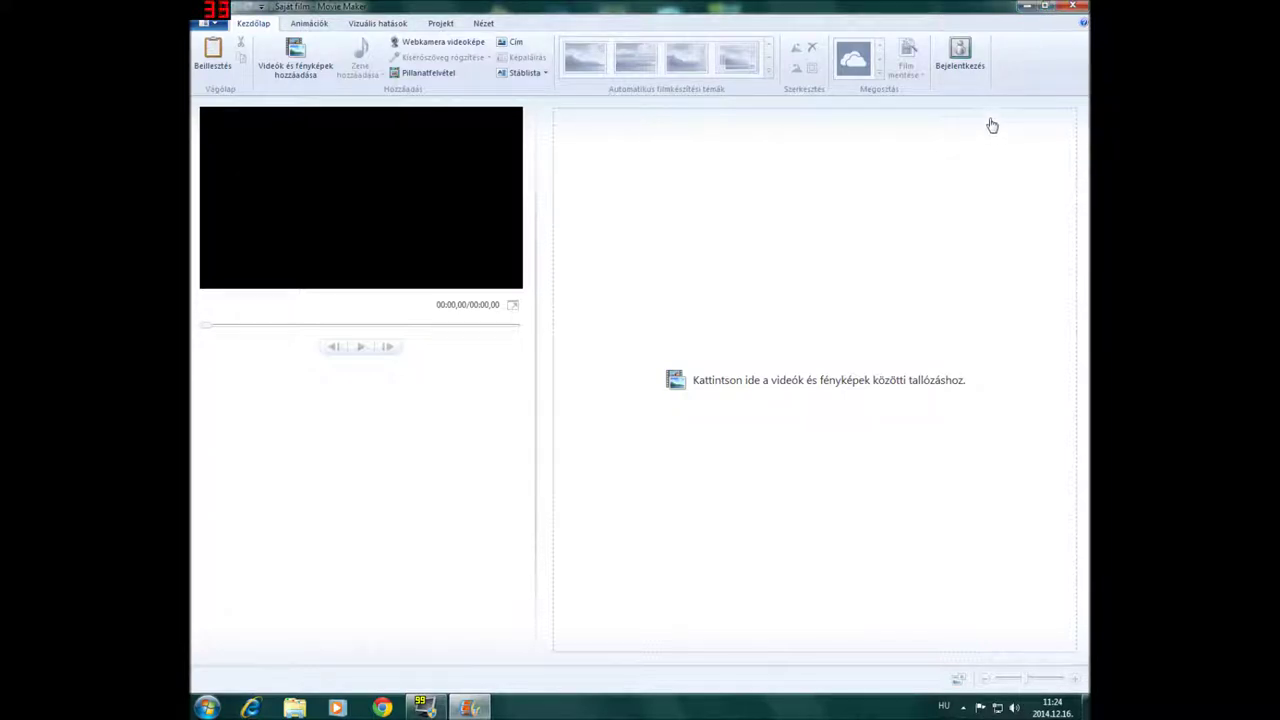
{"action": "left_click", "coordinate": [1044, 7]}
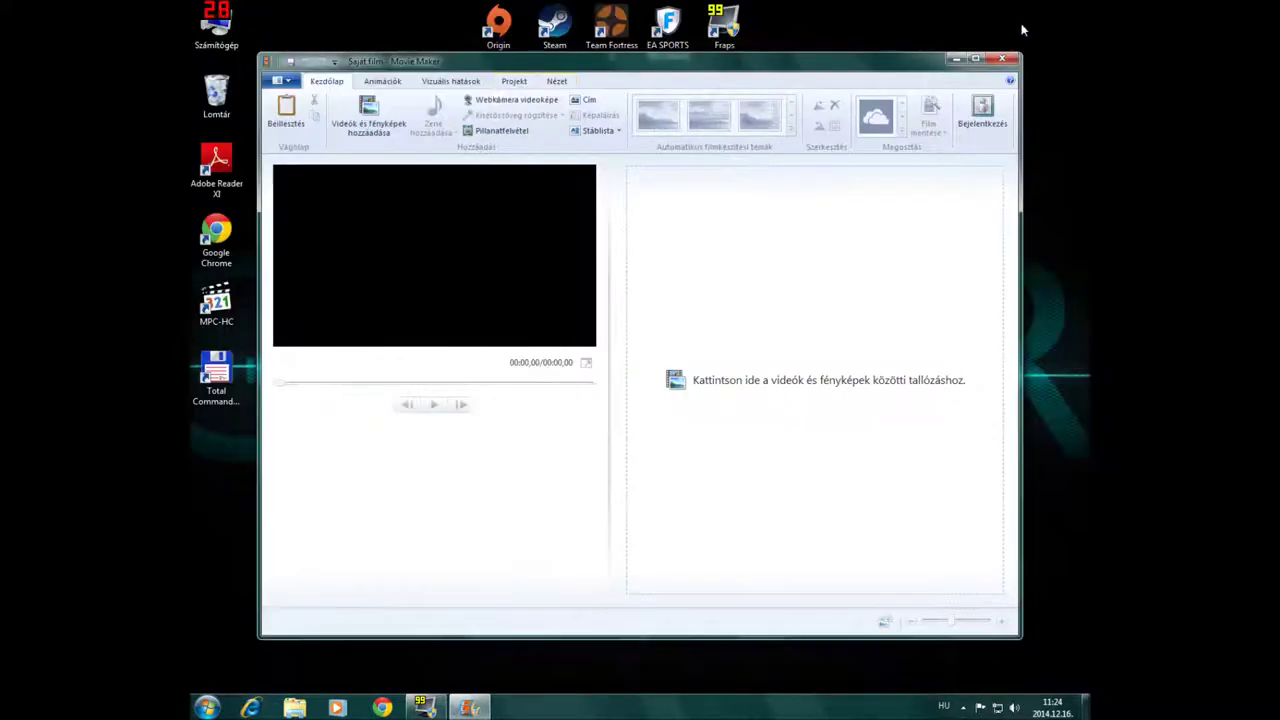
{"action": "left_click_drag", "start_coordinate": [436, 62], "coordinate": [565, 76]}
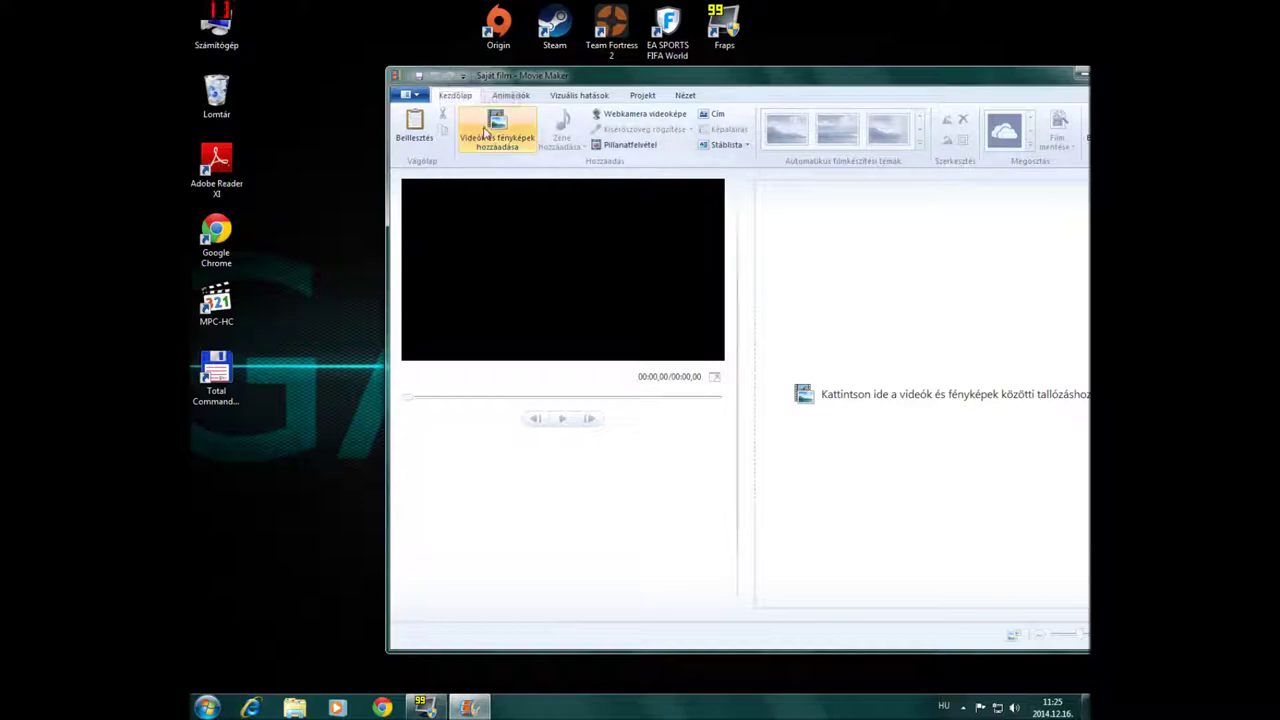
Open the project save dialog, look through its folder locations and dismiss it without saving
{"action": "left_click", "coordinate": [419, 80]}
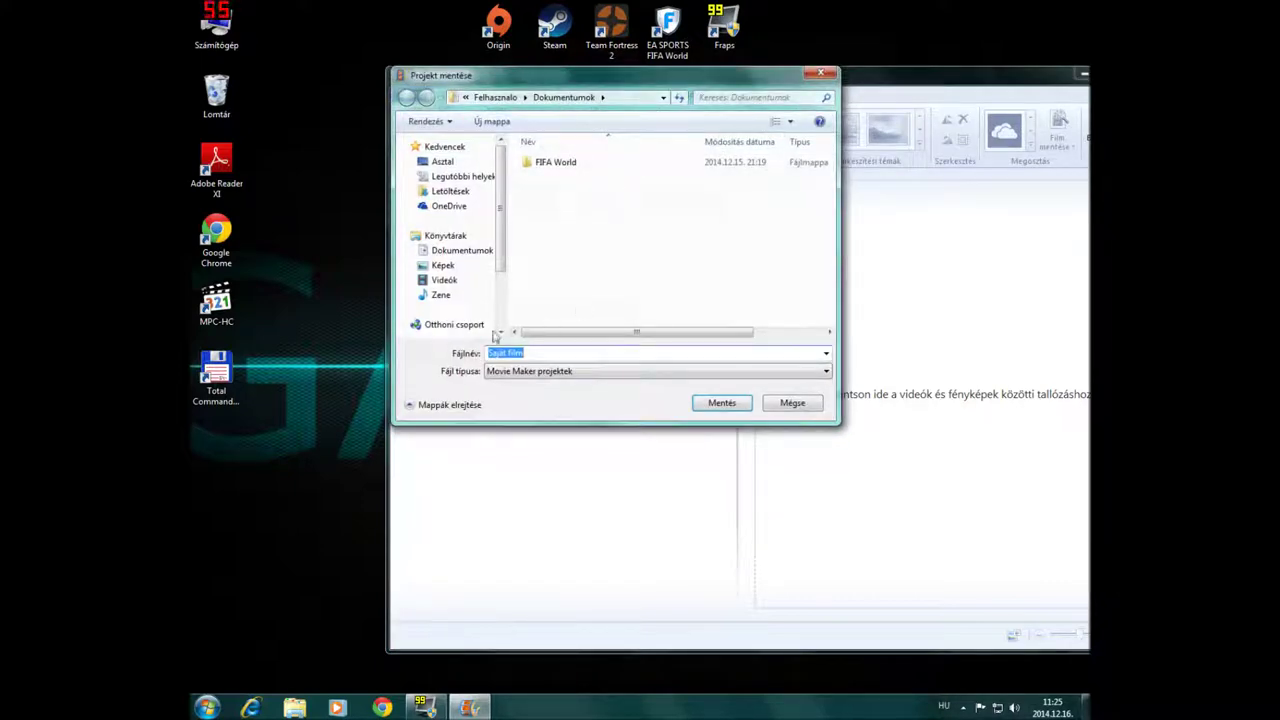
{"action": "scroll", "coordinate": [460, 250], "scroll_direction": "down", "scroll_amount": 2}
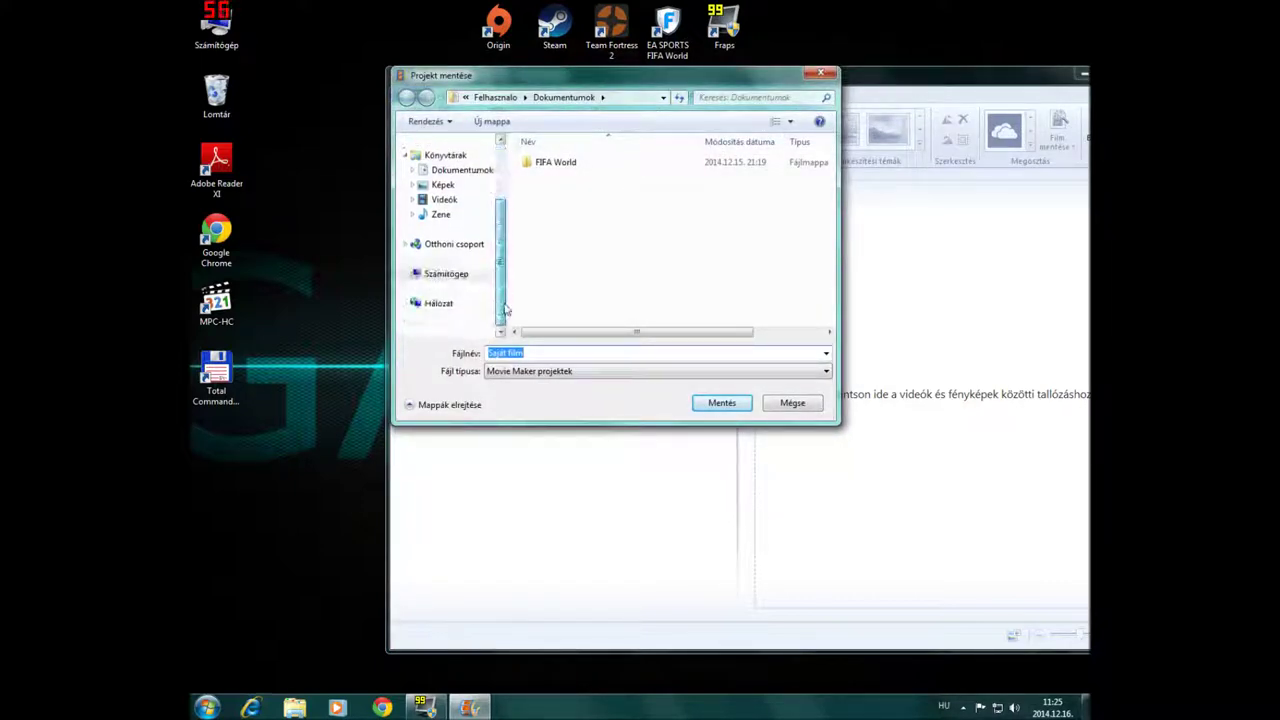
{"action": "left_click", "coordinate": [820, 75]}
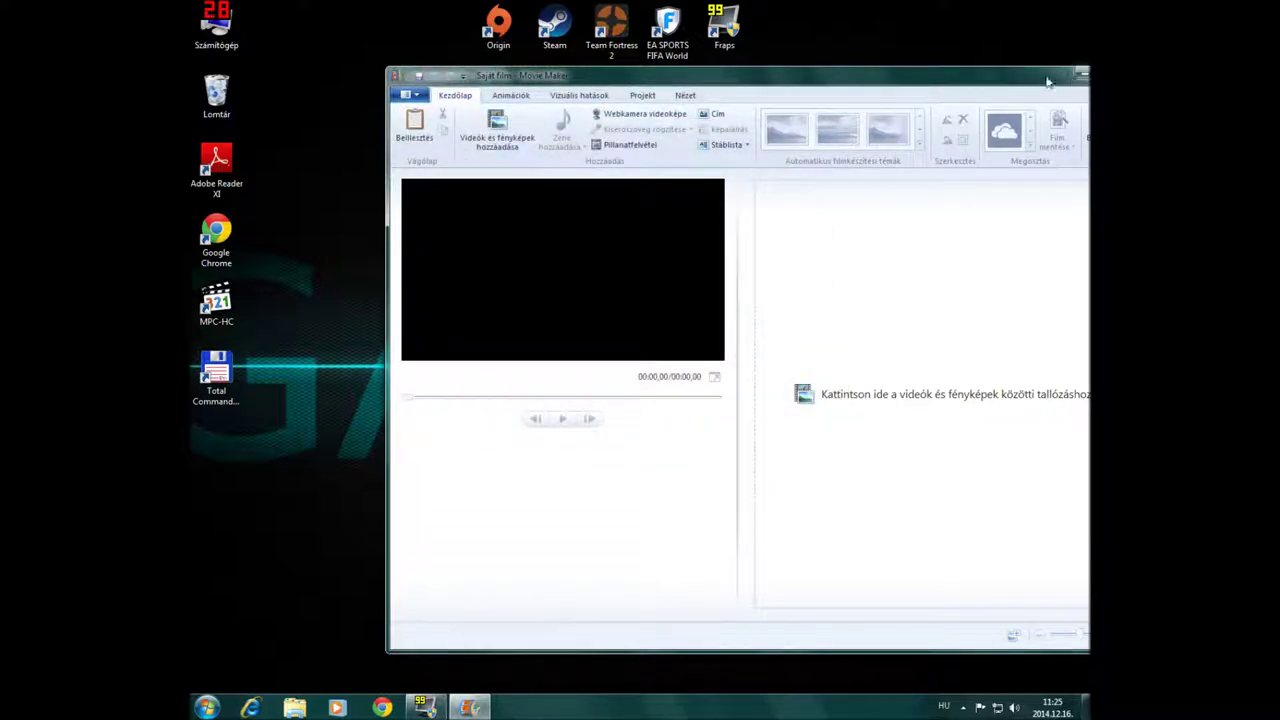
Maximize the Movie Maker window and start a new project
{"action": "left_click_drag", "start_coordinate": [1014, 85], "coordinate": [955, 89]}
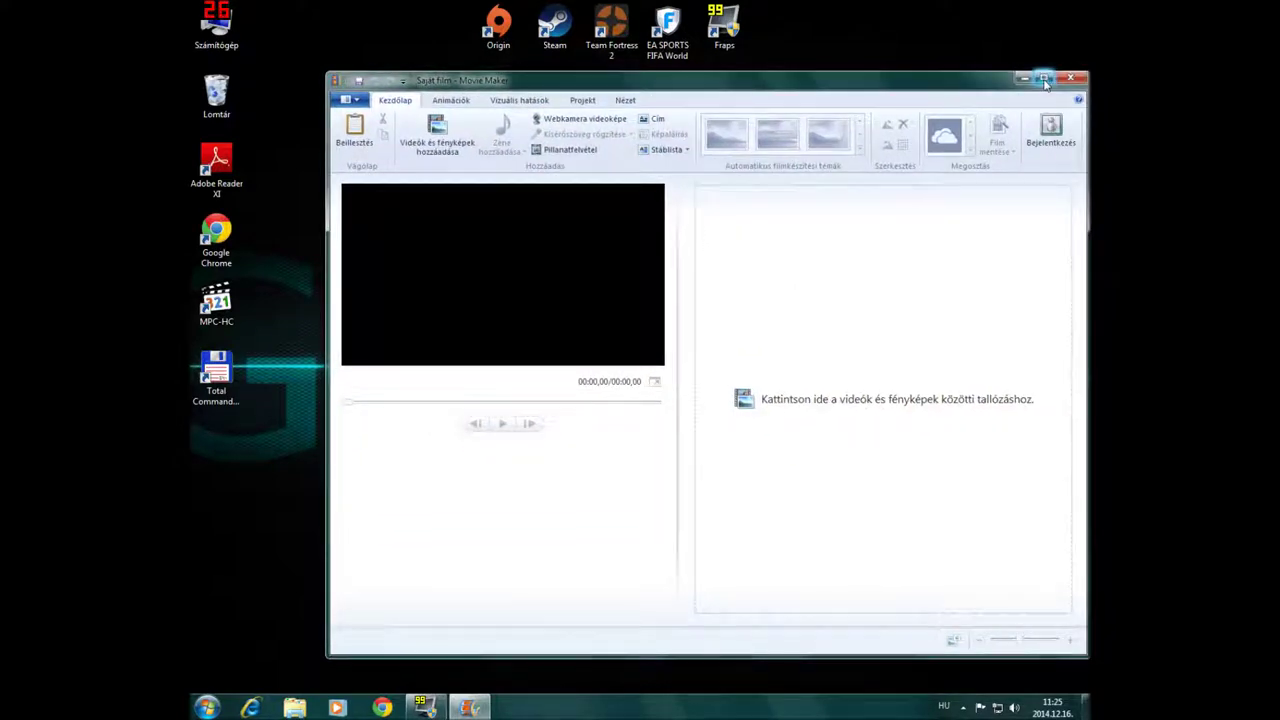
{"action": "left_click", "coordinate": [1043, 78]}
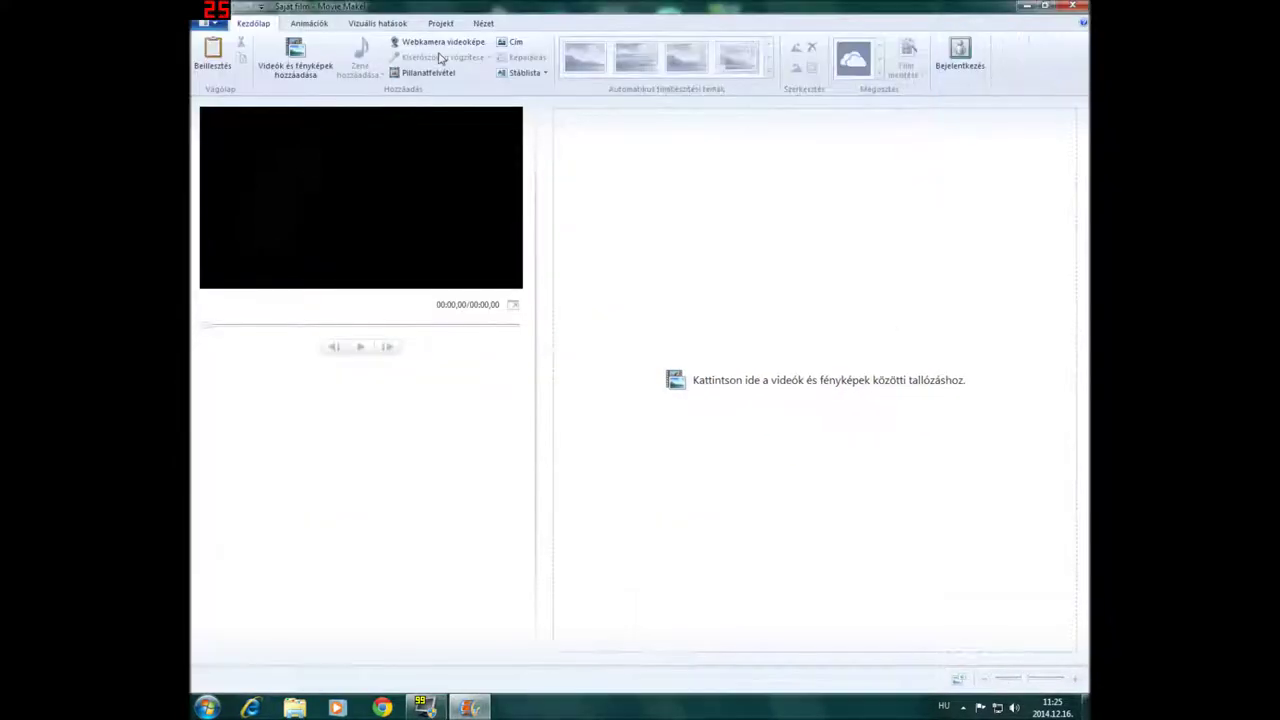
{"action": "left_click", "coordinate": [207, 28]}
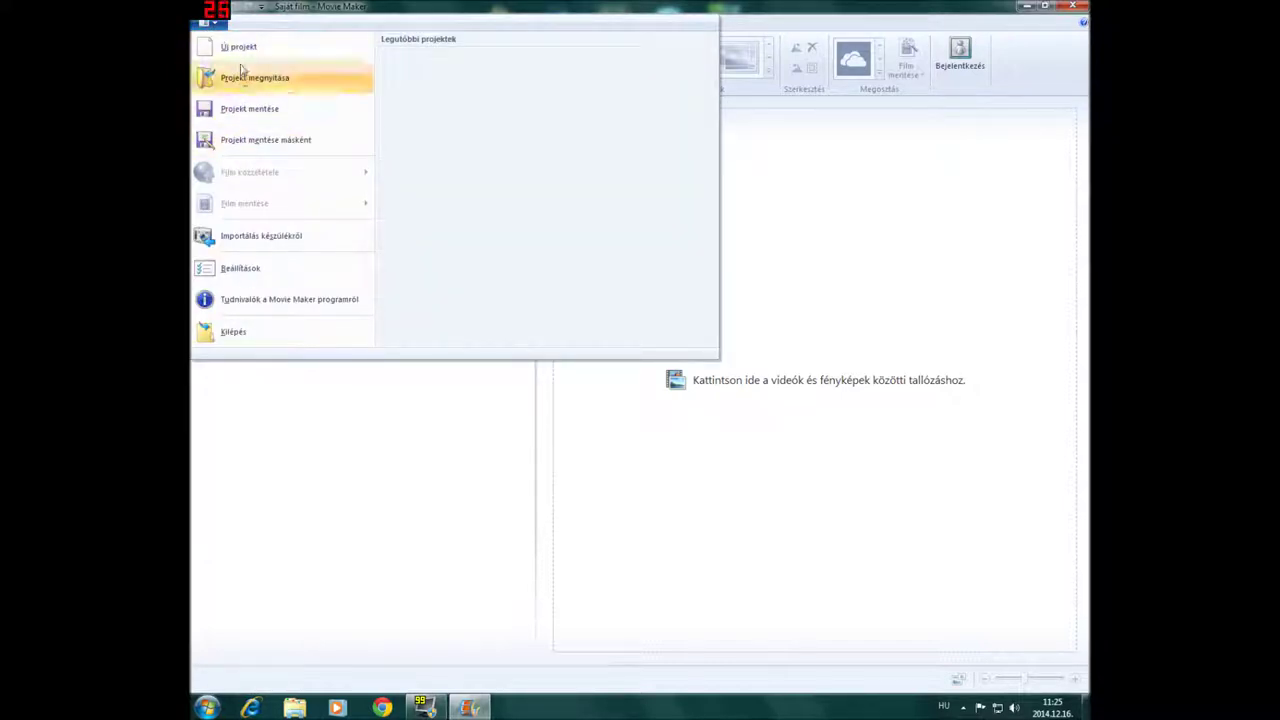
{"action": "left_click", "coordinate": [241, 50]}
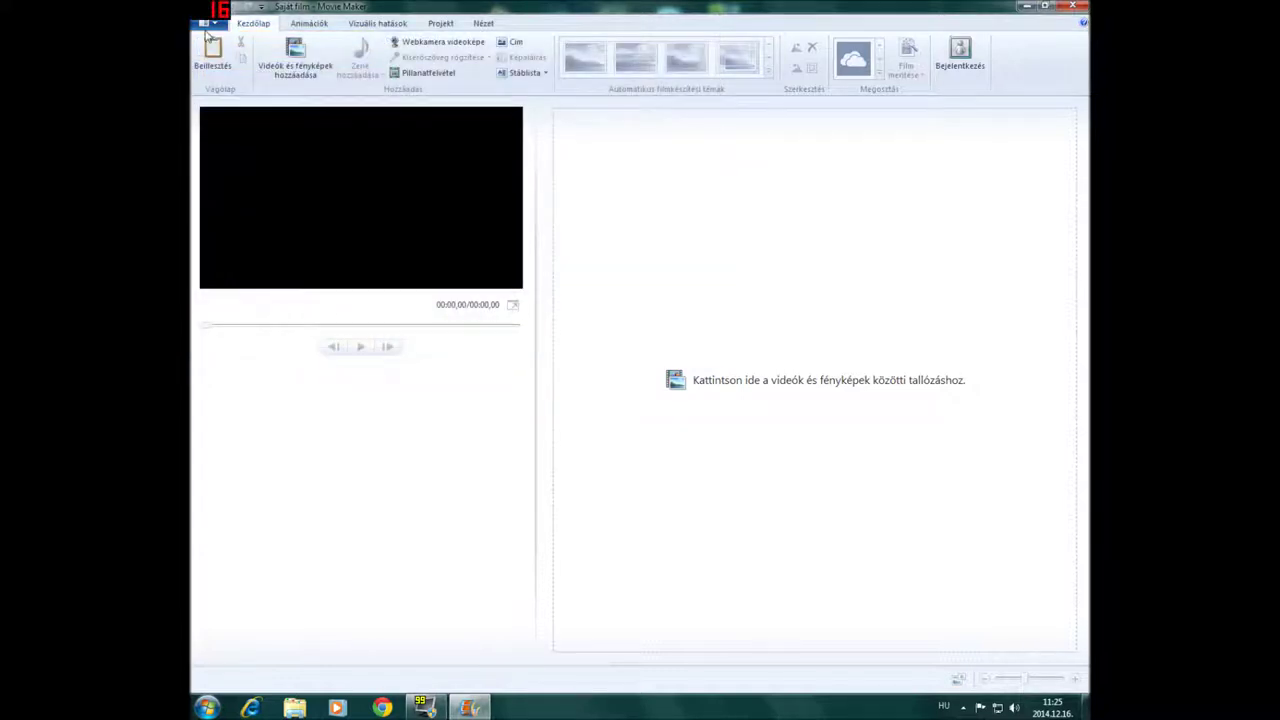
Look at the dialog for opening an existing project and dismiss it without choosing a file
{"action": "left_click", "coordinate": [209, 25]}
{"action": "left_click", "coordinate": [247, 88]}
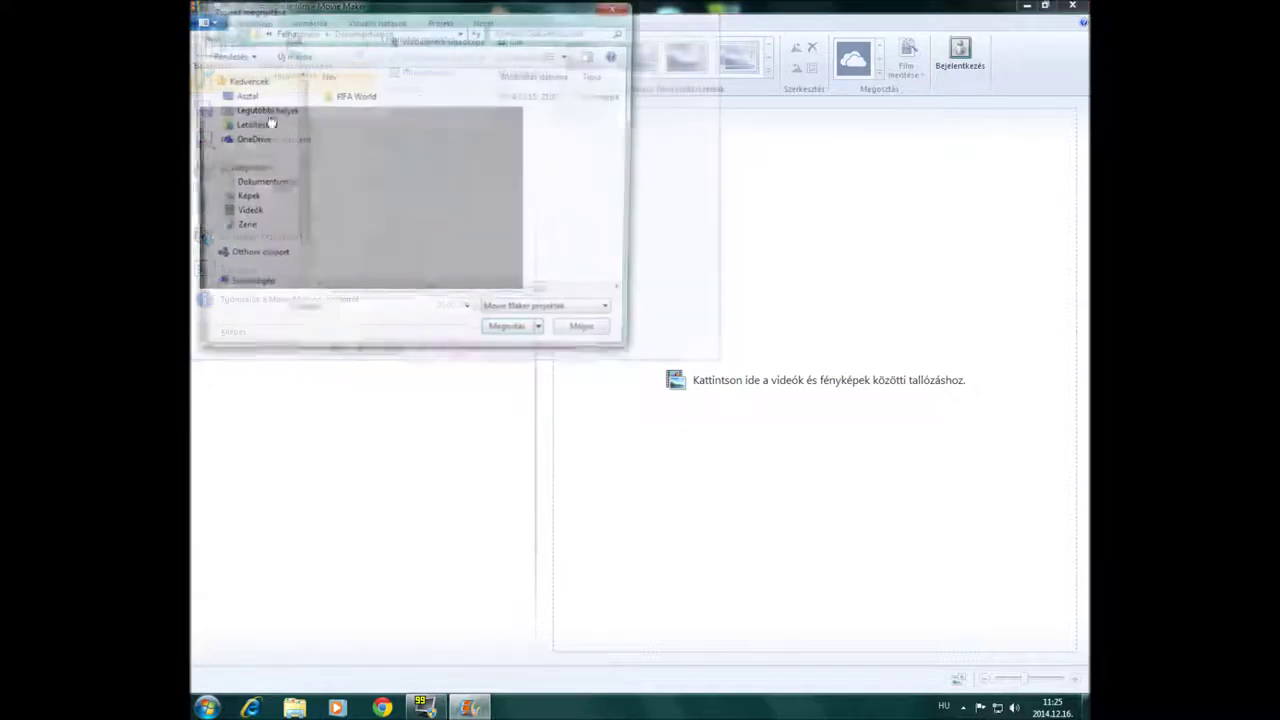
{"action": "left_click", "coordinate": [627, 10]}
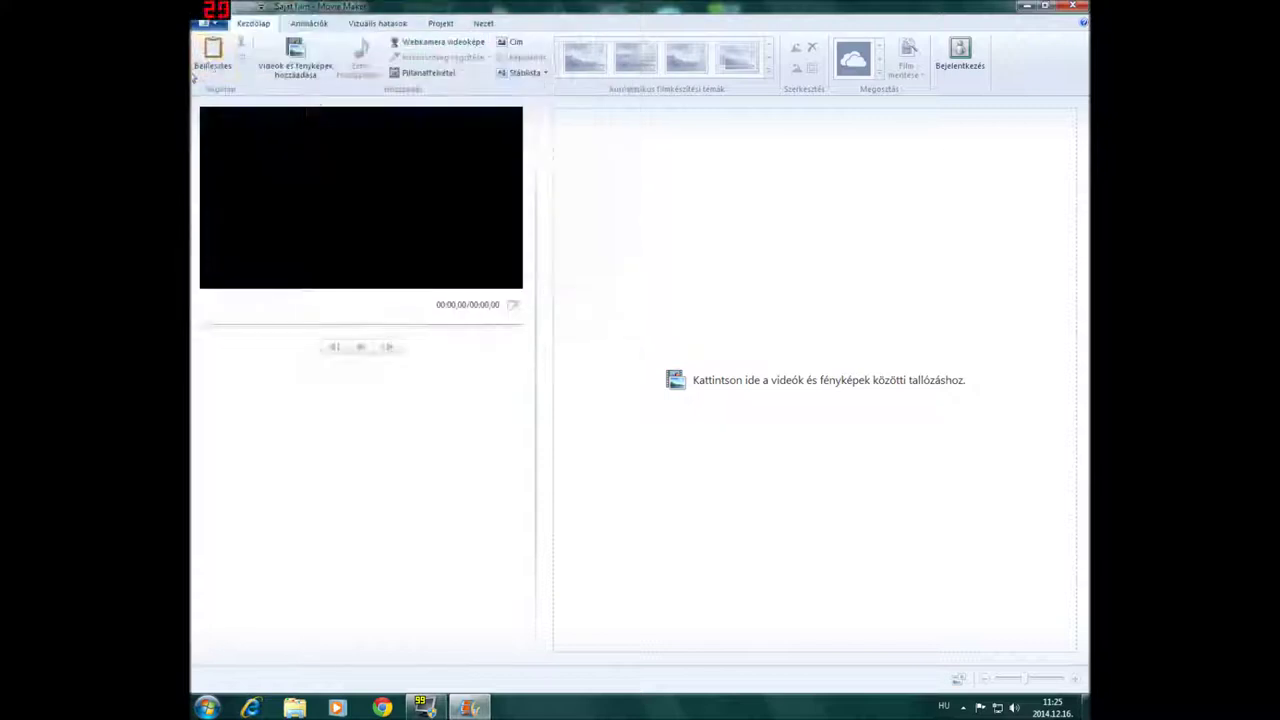
Exit Movie Maker and relaunch it by searching the installed programs for "movi"
{"action": "left_click", "coordinate": [208, 26]}
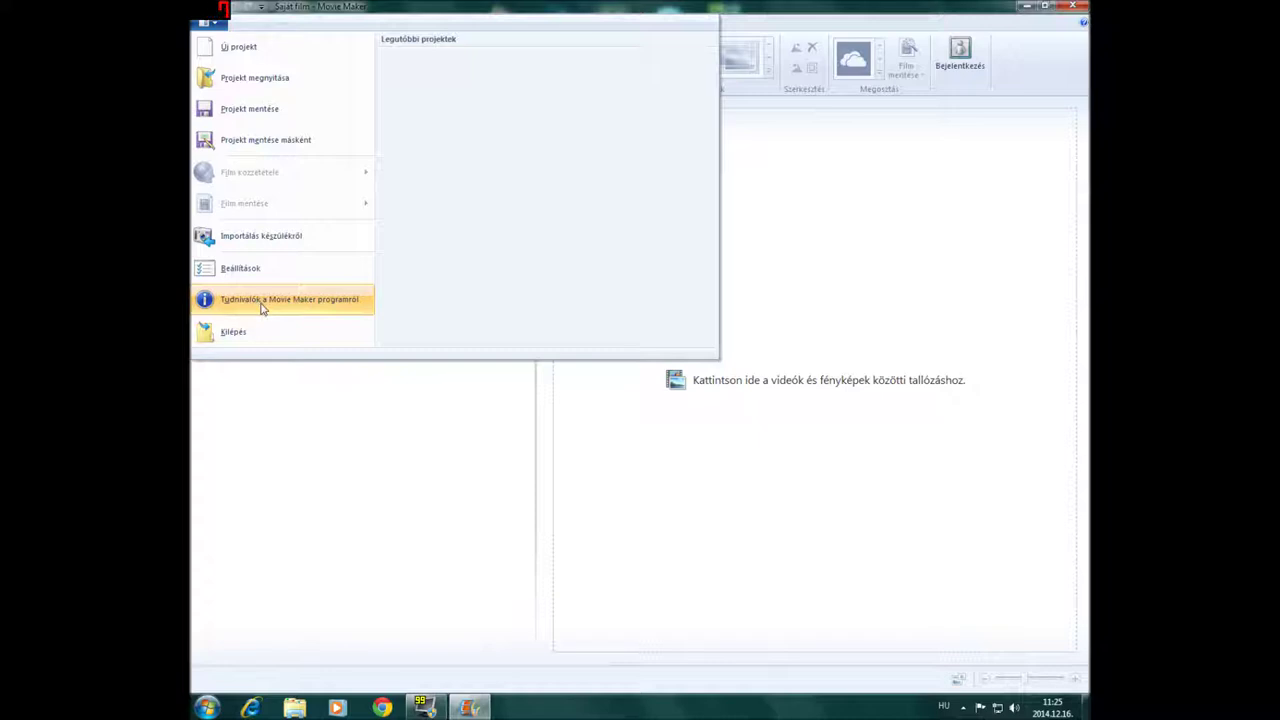
{"action": "left_click", "coordinate": [243, 340]}
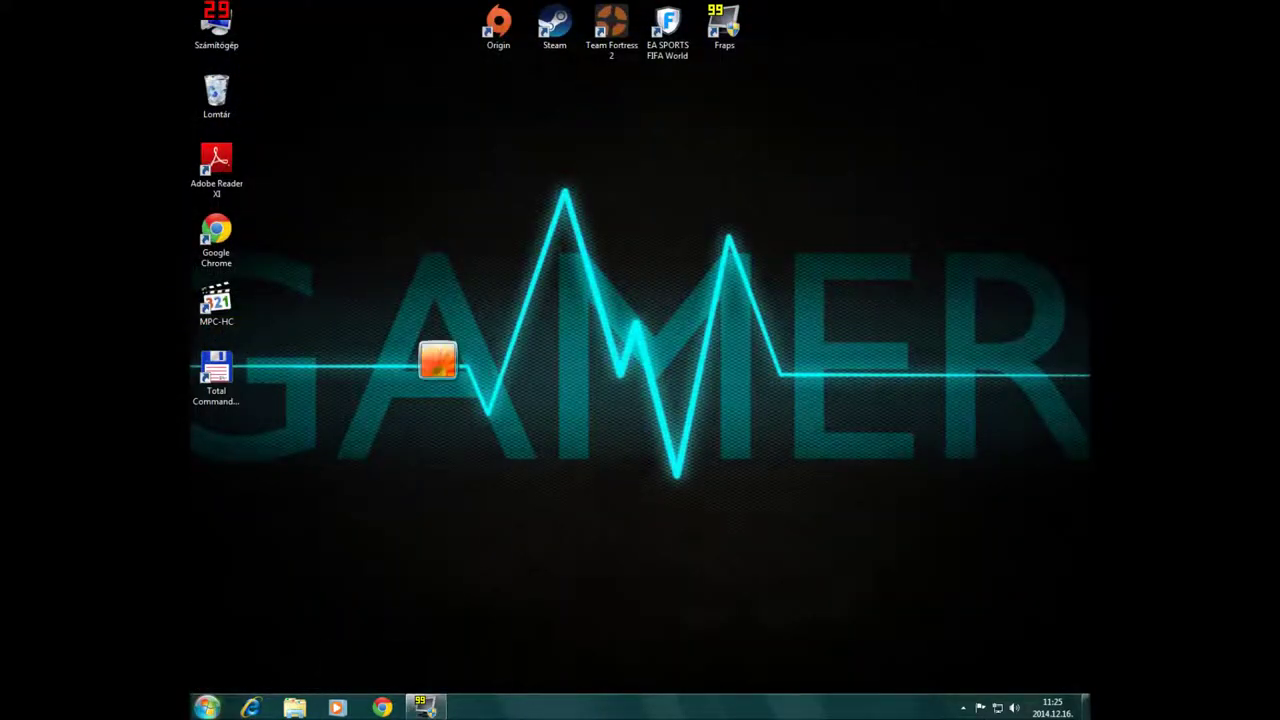
{"action": "key", "text": "super"}
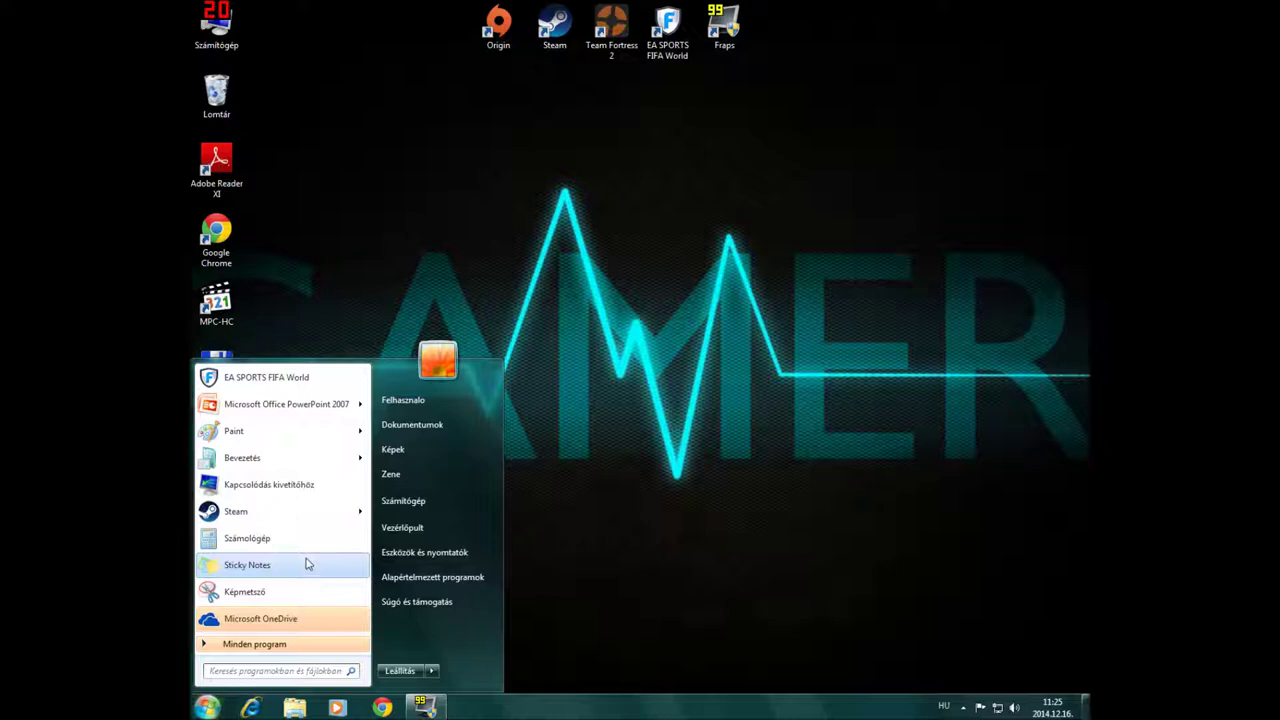
{"action": "type", "text": "movi"}
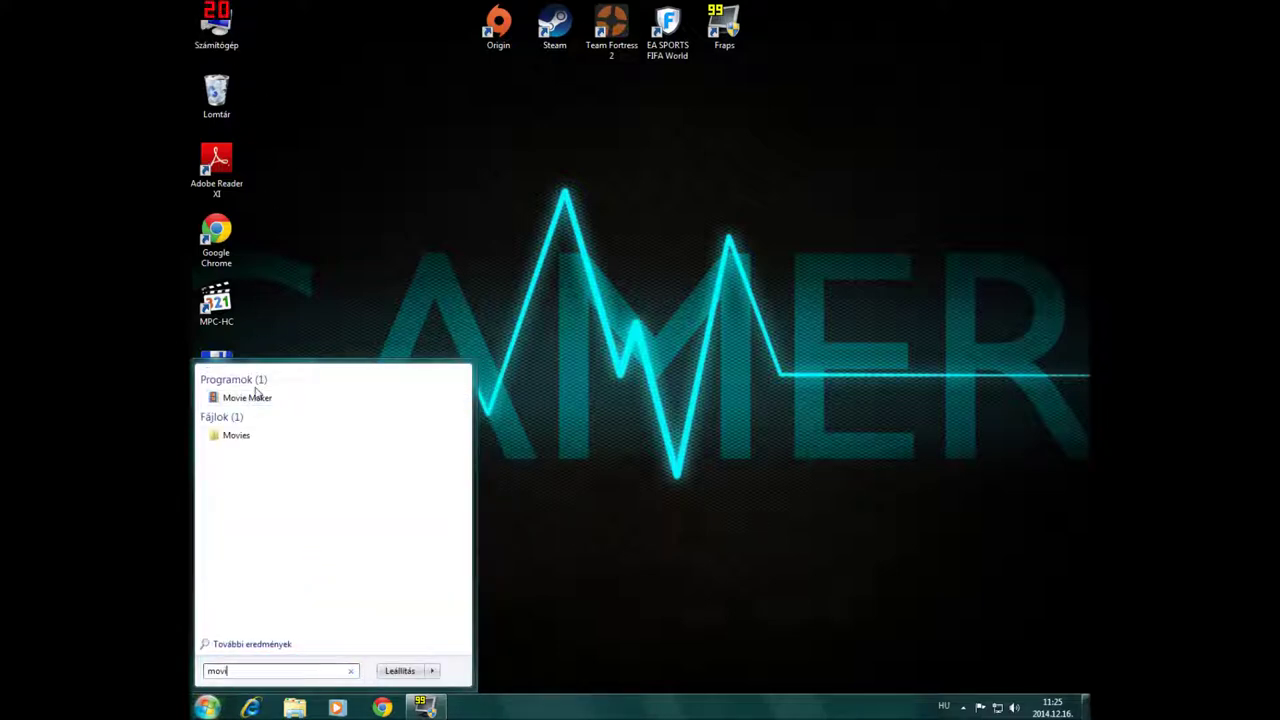
{"action": "left_click", "coordinate": [256, 399]}
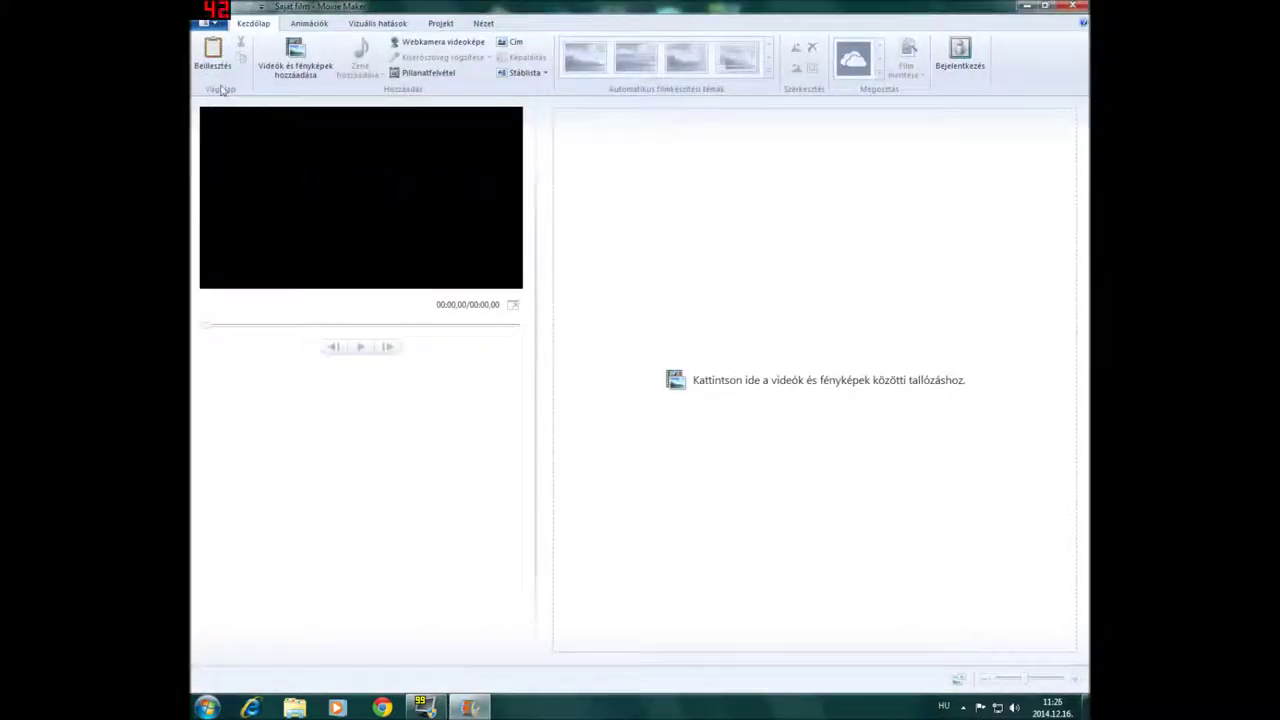
{"action": "left_click", "coordinate": [211, 22]}
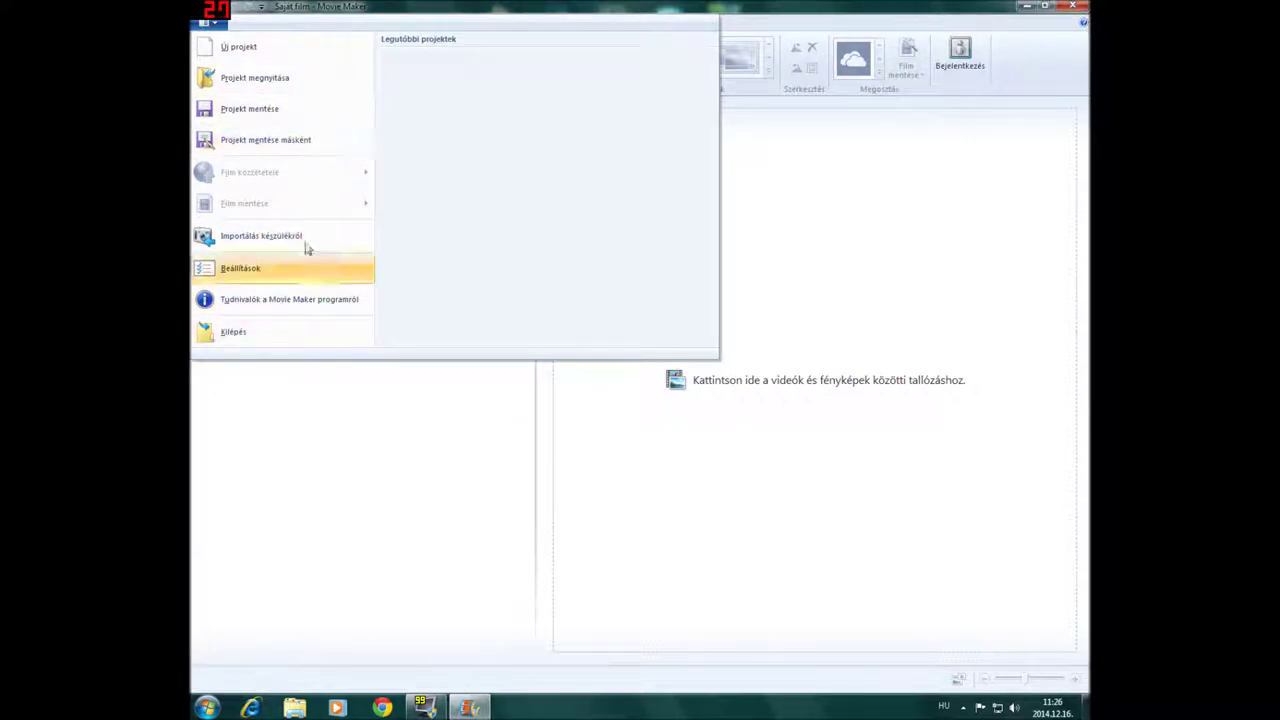
{"action": "left_click", "coordinate": [368, 424]}
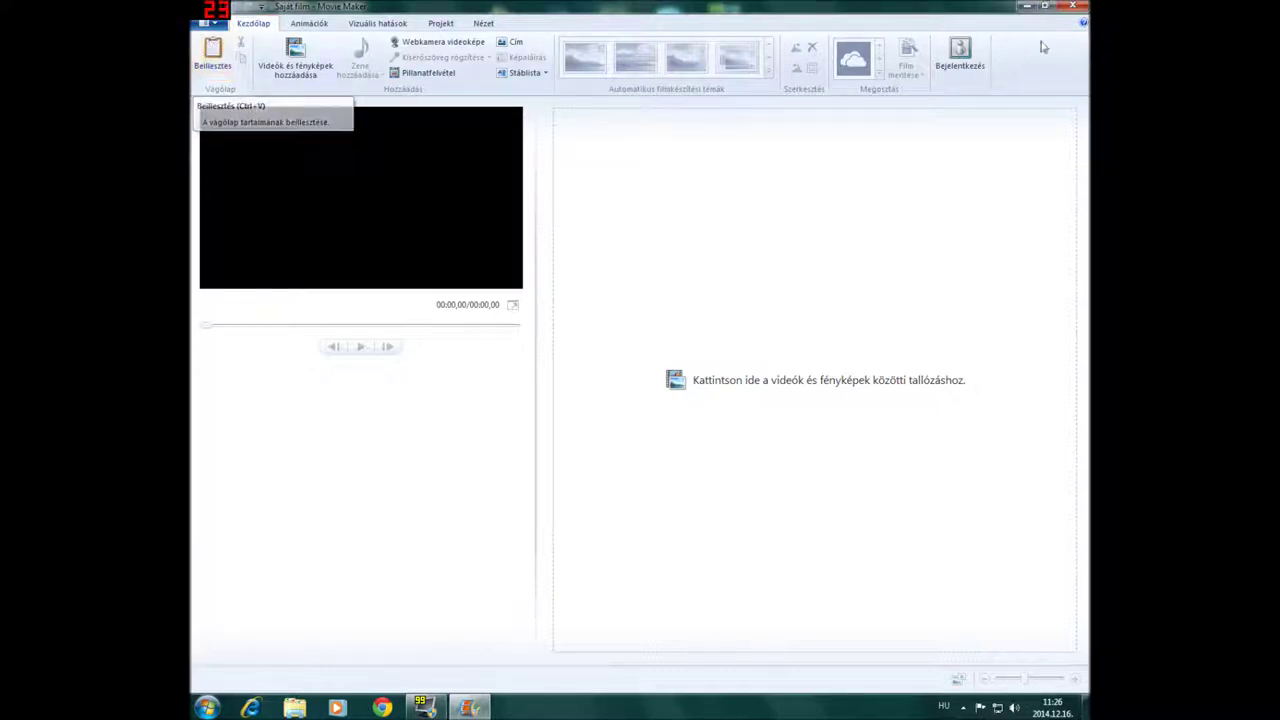
{"action": "left_click", "coordinate": [215, 66]}
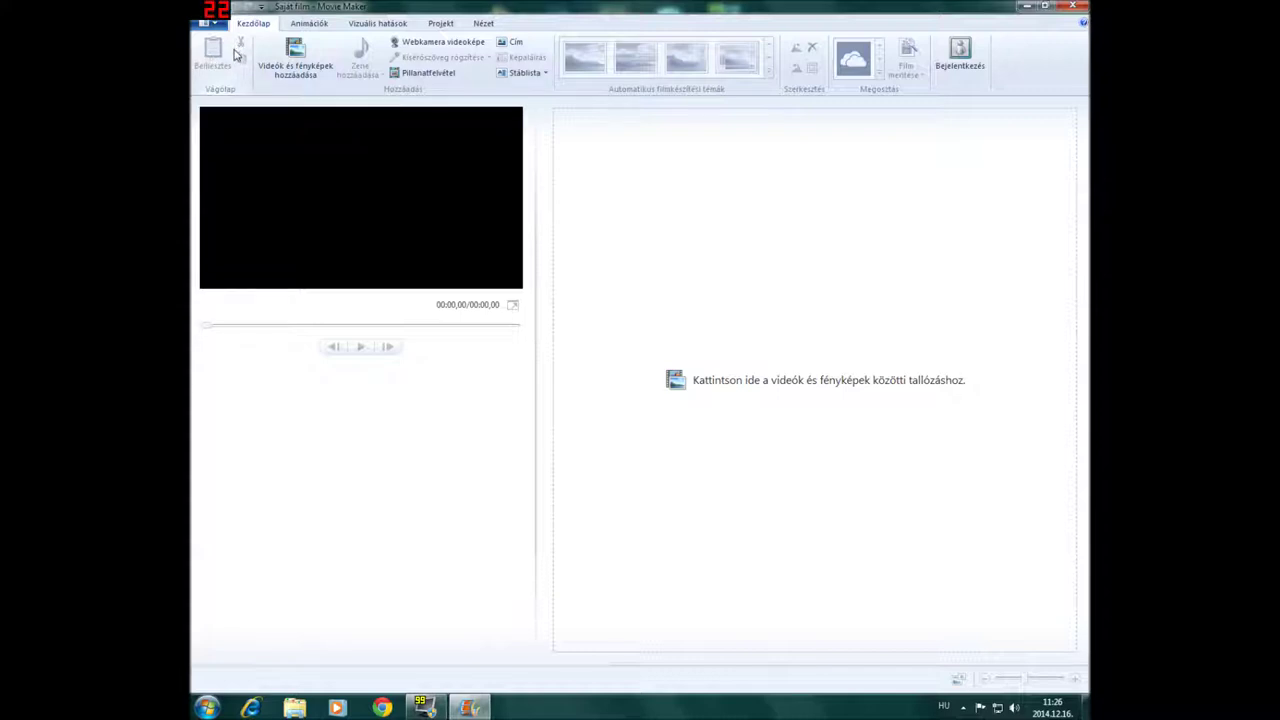
Add the sample video Vadvilág from the Mintavideók folder of the Videók library to the project
{"action": "left_click", "coordinate": [305, 72]}
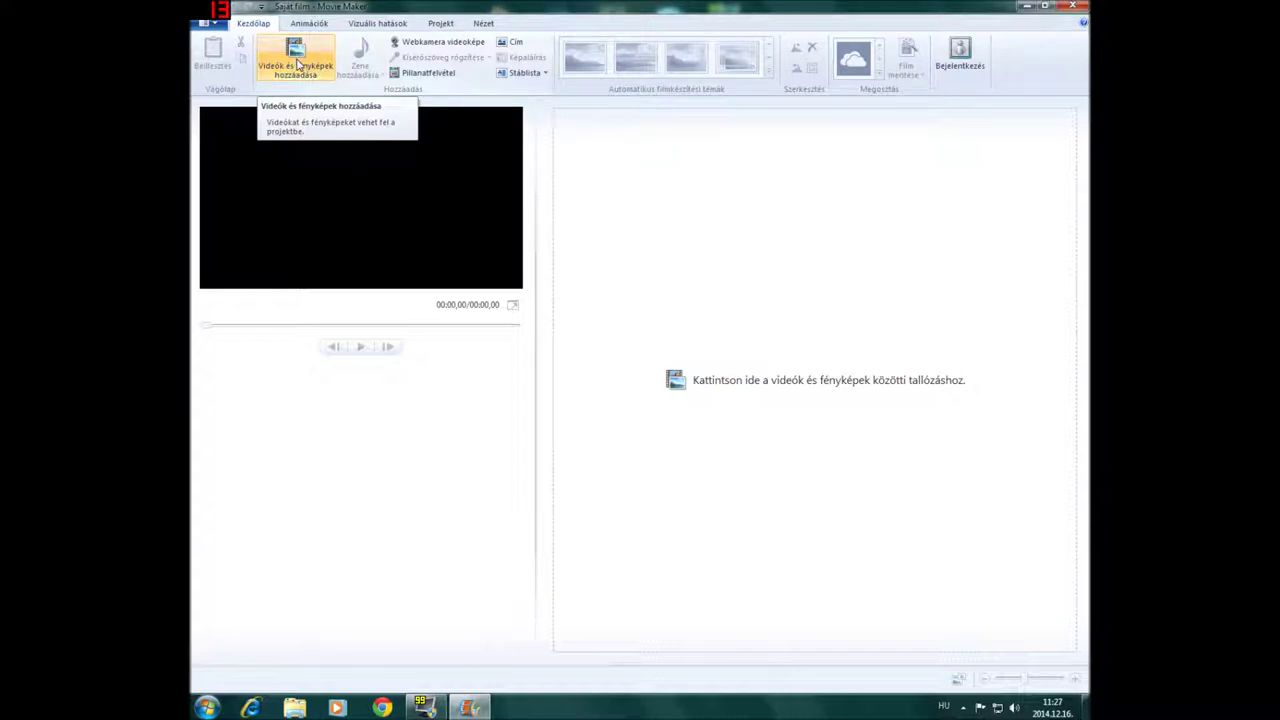
{"action": "left_click", "coordinate": [297, 58]}
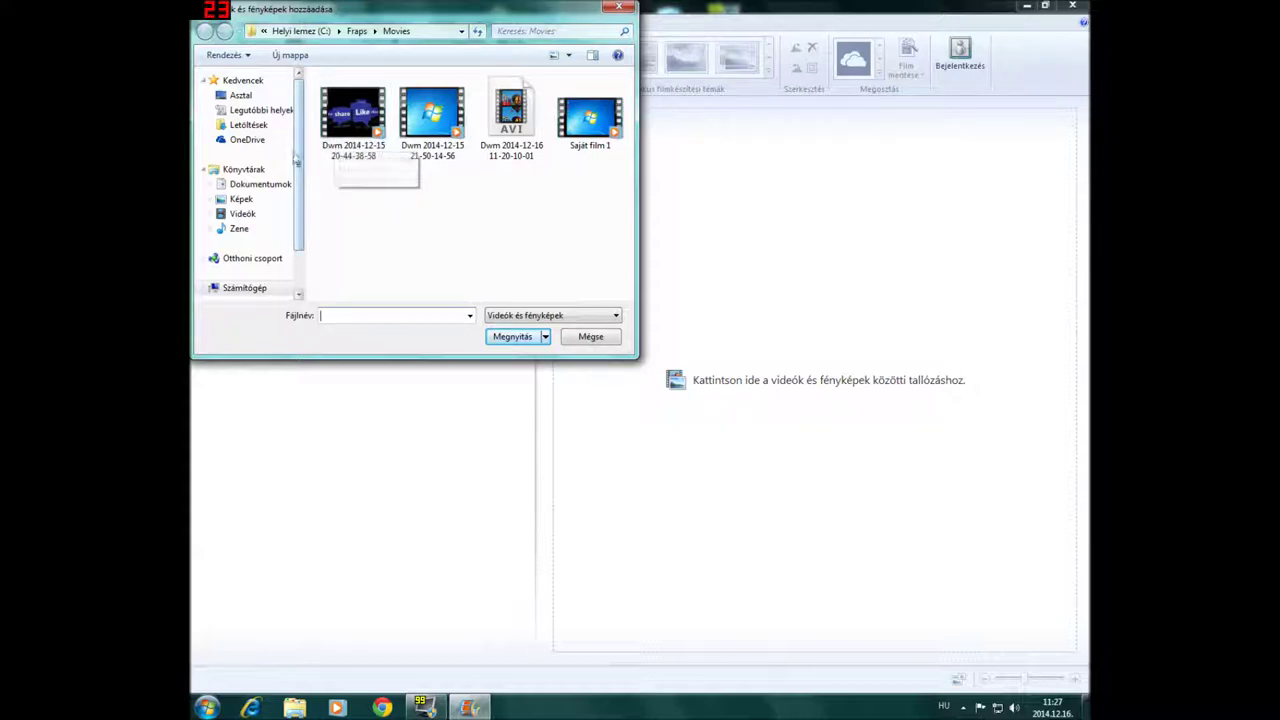
{"action": "left_click", "coordinate": [242, 193]}
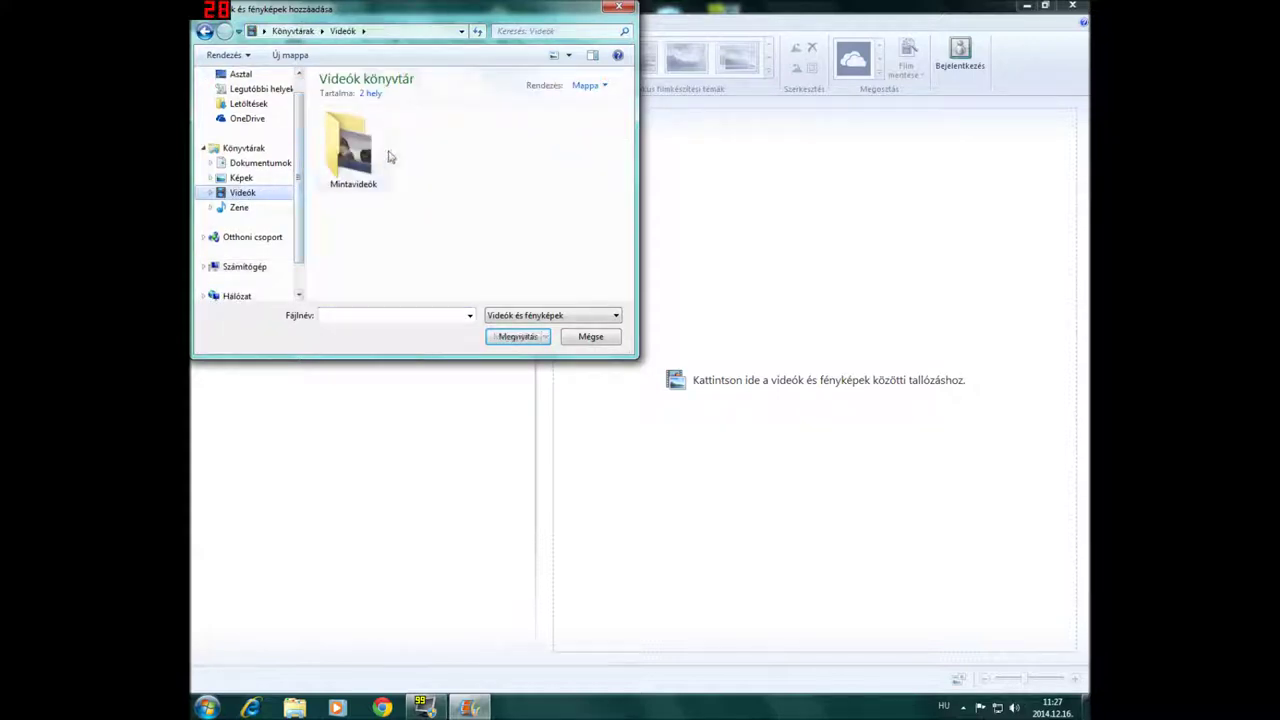
{"action": "double_click", "coordinate": [346, 155]}
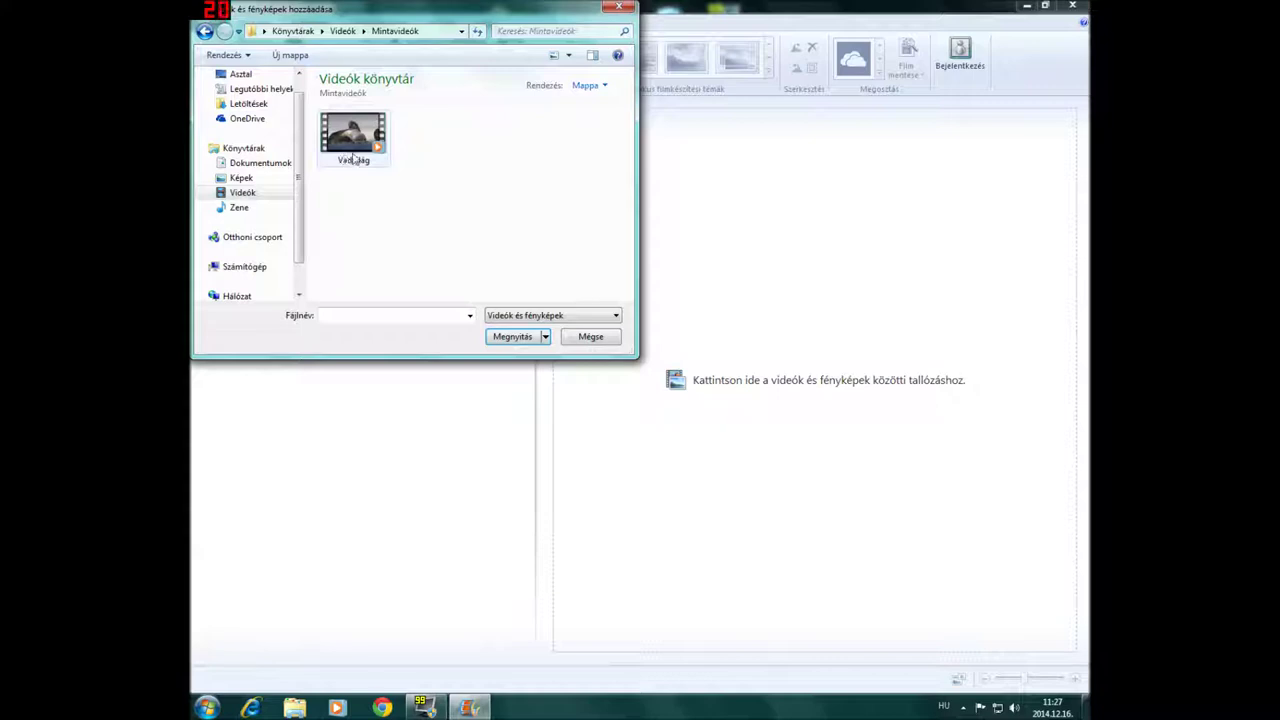
{"action": "left_click", "coordinate": [368, 166]}
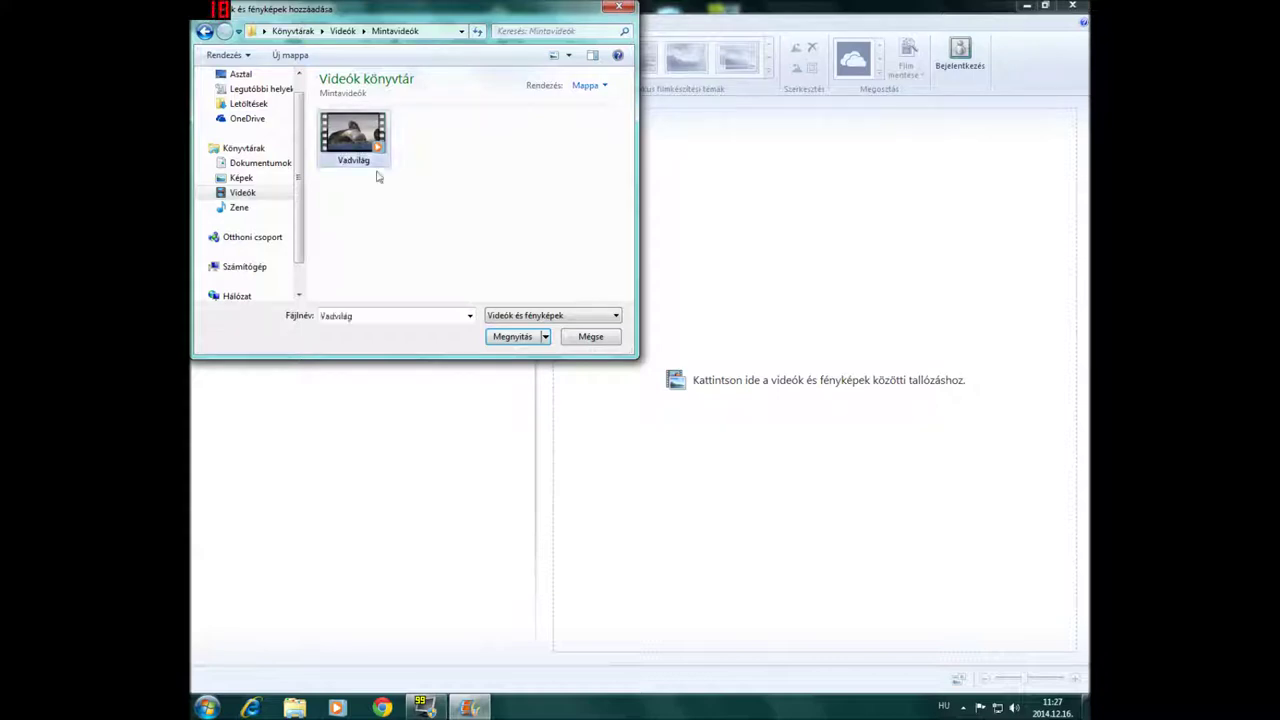
{"action": "left_click", "coordinate": [510, 338]}
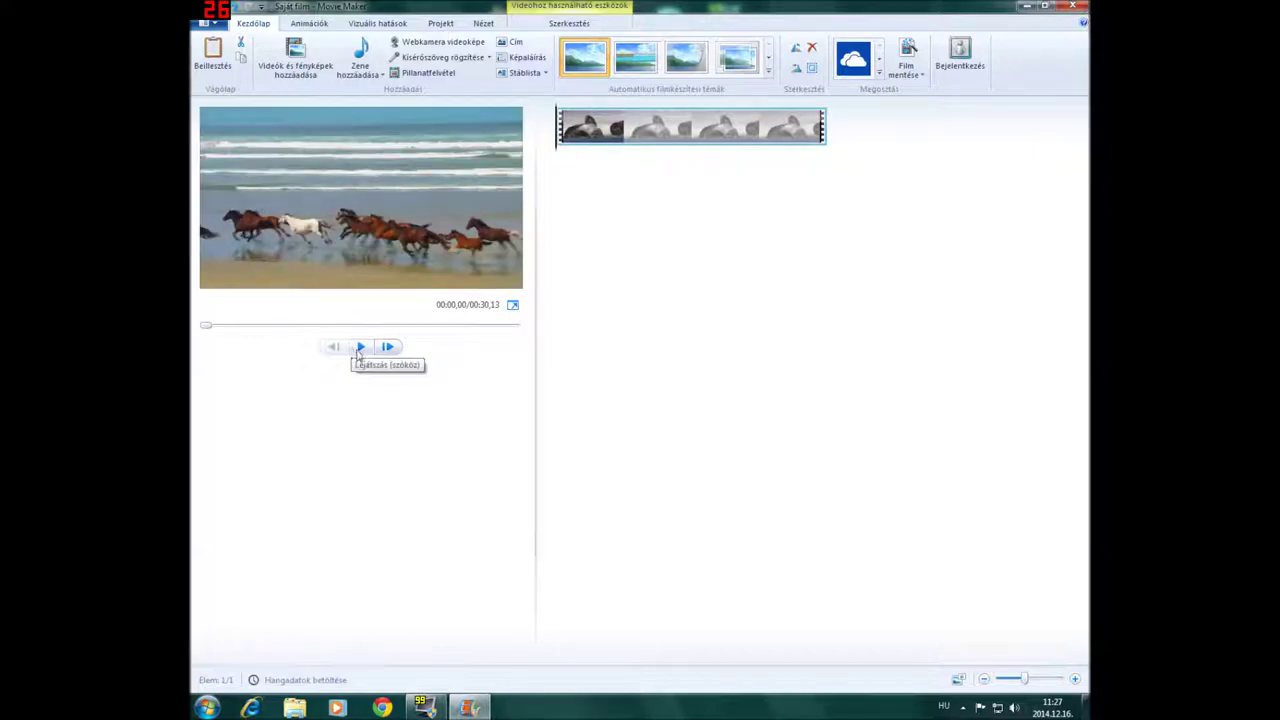
Preview the added video in full screen, leave that view, play the clip briefly and rewind it to the start
{"action": "left_click", "coordinate": [512, 304]}
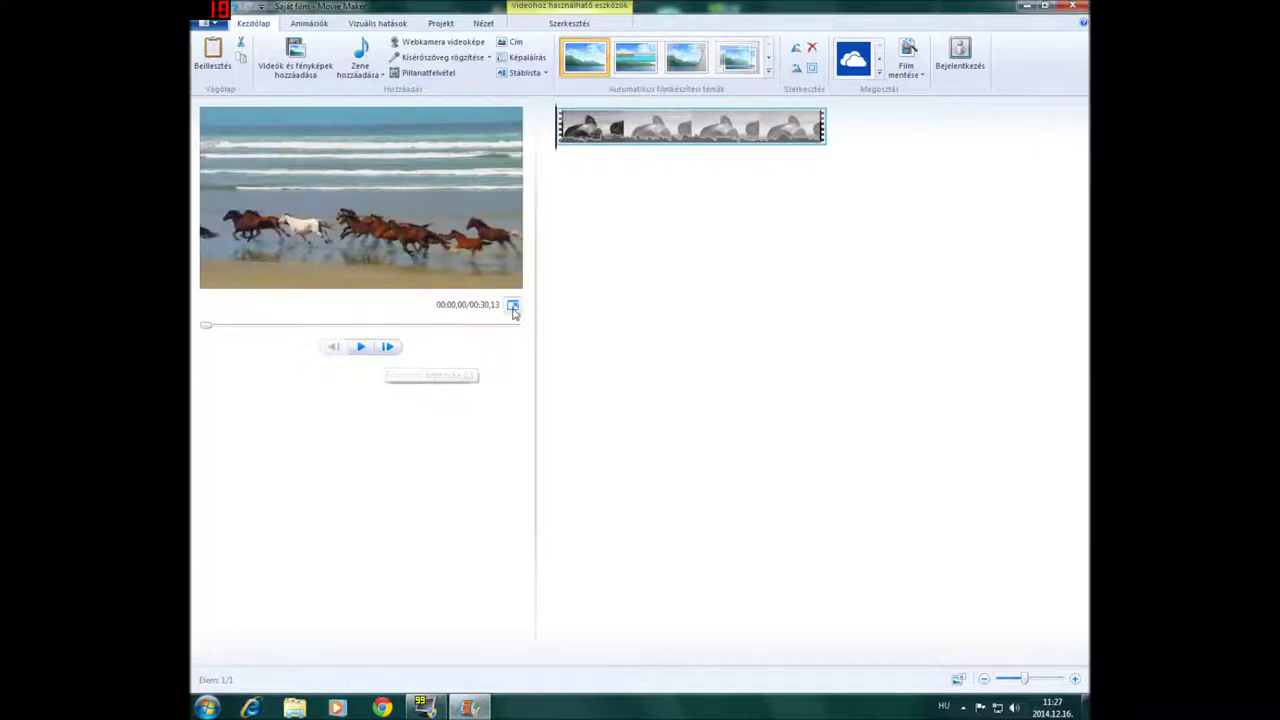
{"action": "key", "text": "Escape"}
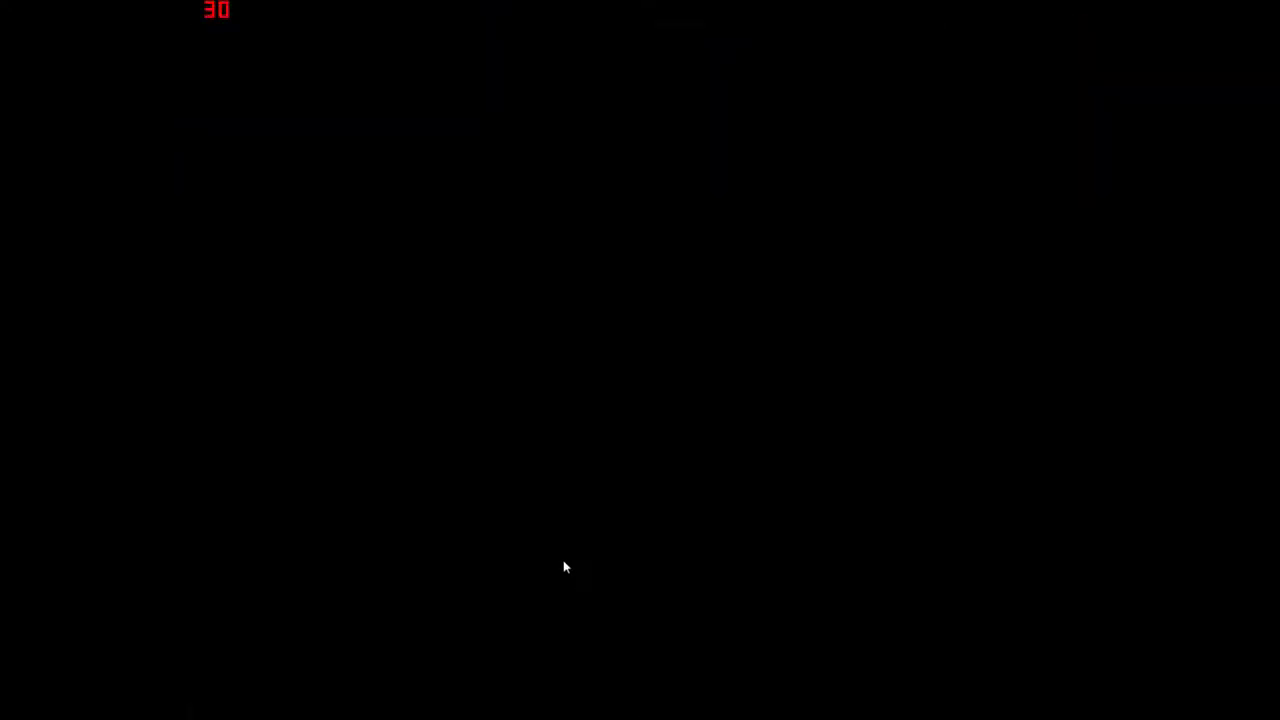
{"action": "left_click", "coordinate": [361, 347]}
{"action": "left_click_drag", "start_coordinate": [240, 335], "coordinate": [209, 334]}
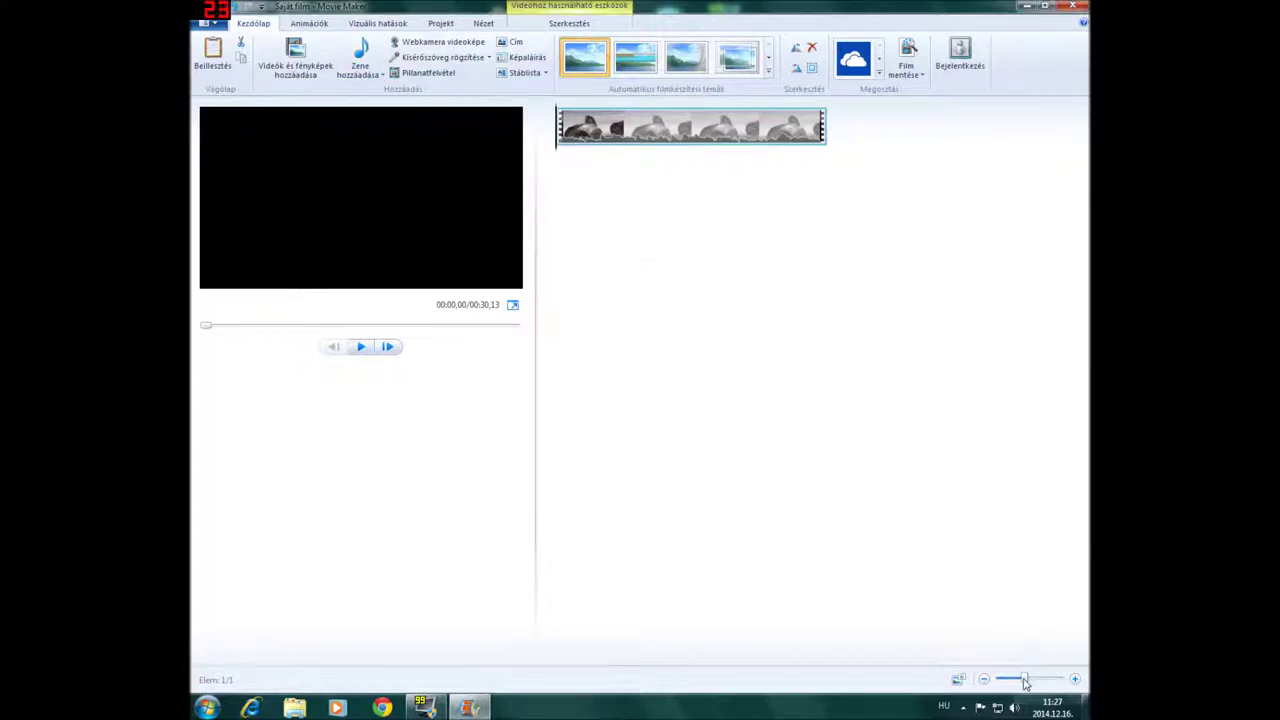
Zoom the timeline in and back out to view the video clip's thumbnail strip at different scales
{"action": "left_click", "coordinate": [360, 75]}
{"action": "left_click", "coordinate": [360, 75]}
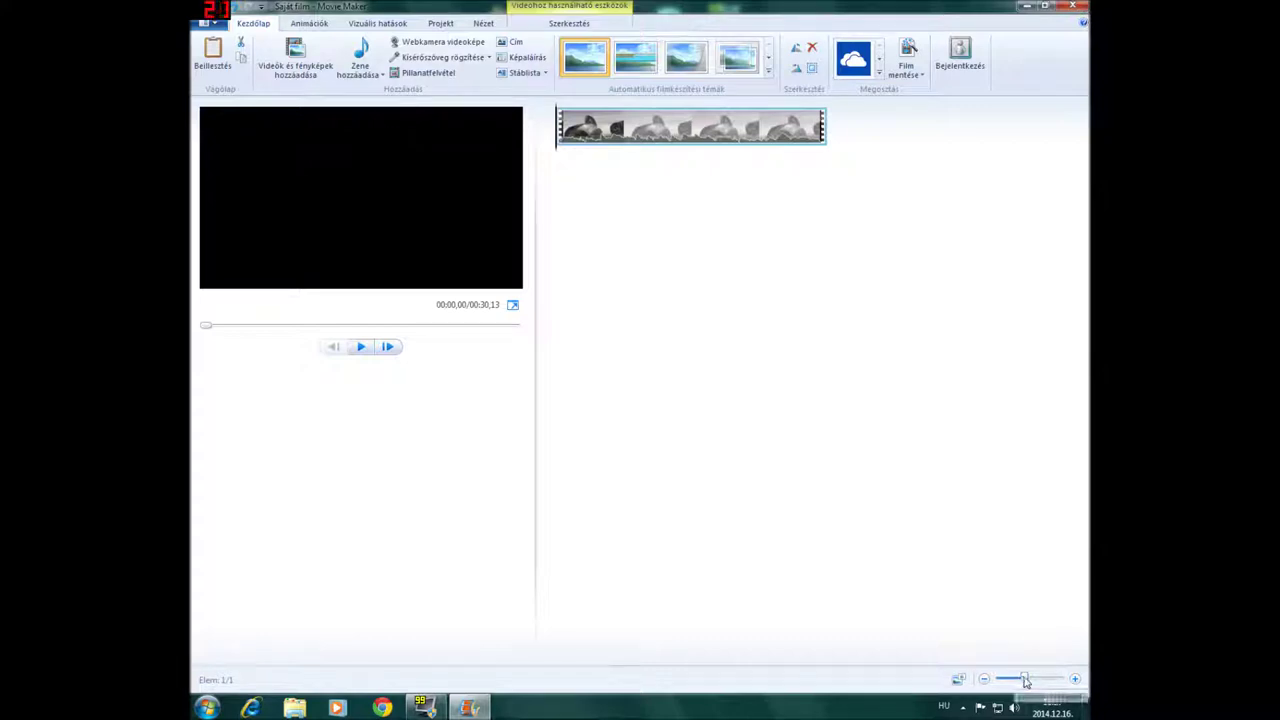
{"action": "mouse_move", "coordinate": [1025, 681]}
{"action": "left_mouse_down"}
{"action": "mouse_move", "coordinate": [991, 681]}
{"action": "mouse_move", "coordinate": [1080, 683]}
{"action": "mouse_move", "coordinate": [1030, 681]}
{"action": "mouse_move", "coordinate": [1041, 681]}
{"action": "left_mouse_up"}
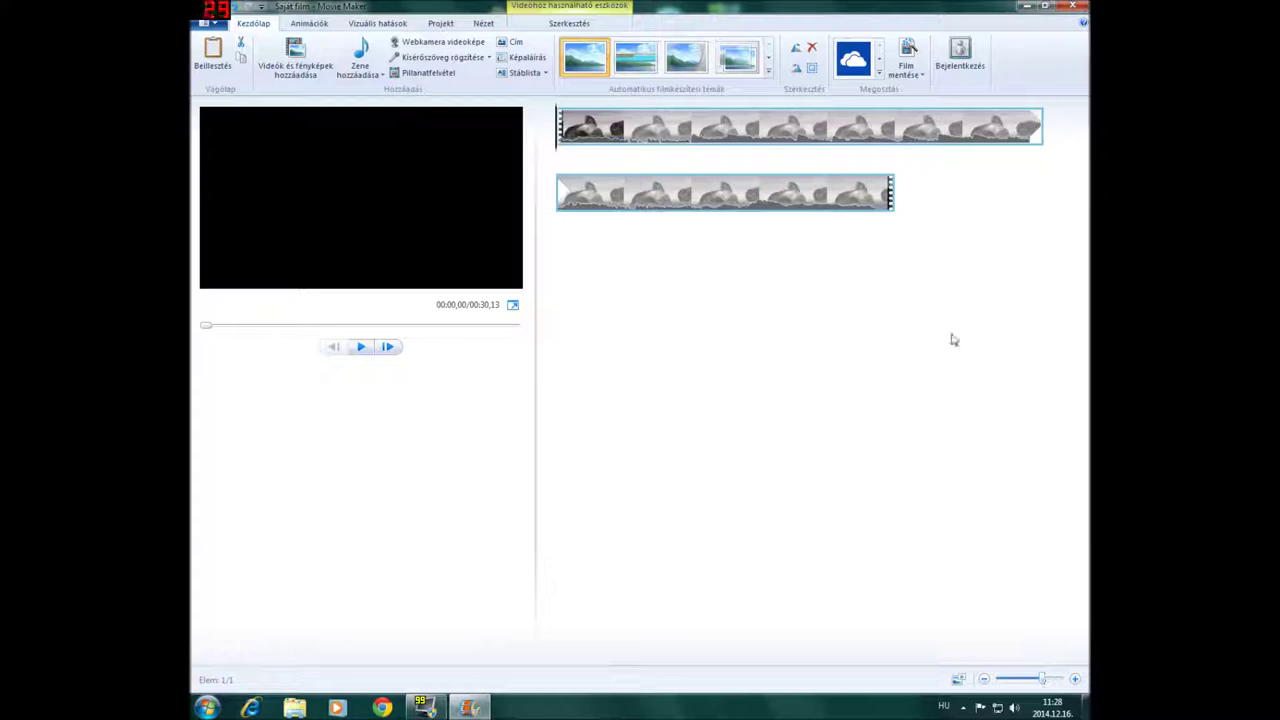
{"action": "left_click_drag", "start_coordinate": [1045, 679], "coordinate": [1030, 684]}
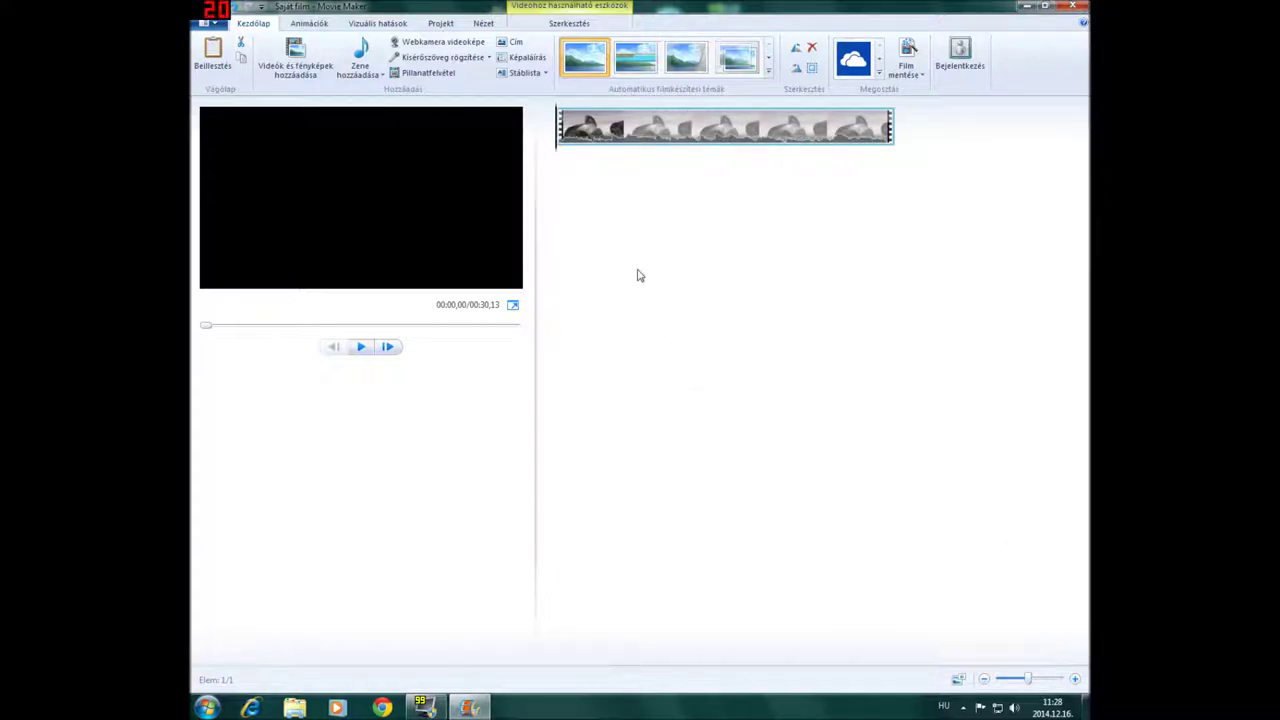
Look at the dialog for adding music from the computer, browse the Képek and Videók libraries, and dismiss it without choosing a file
{"action": "left_click", "coordinate": [382, 77]}
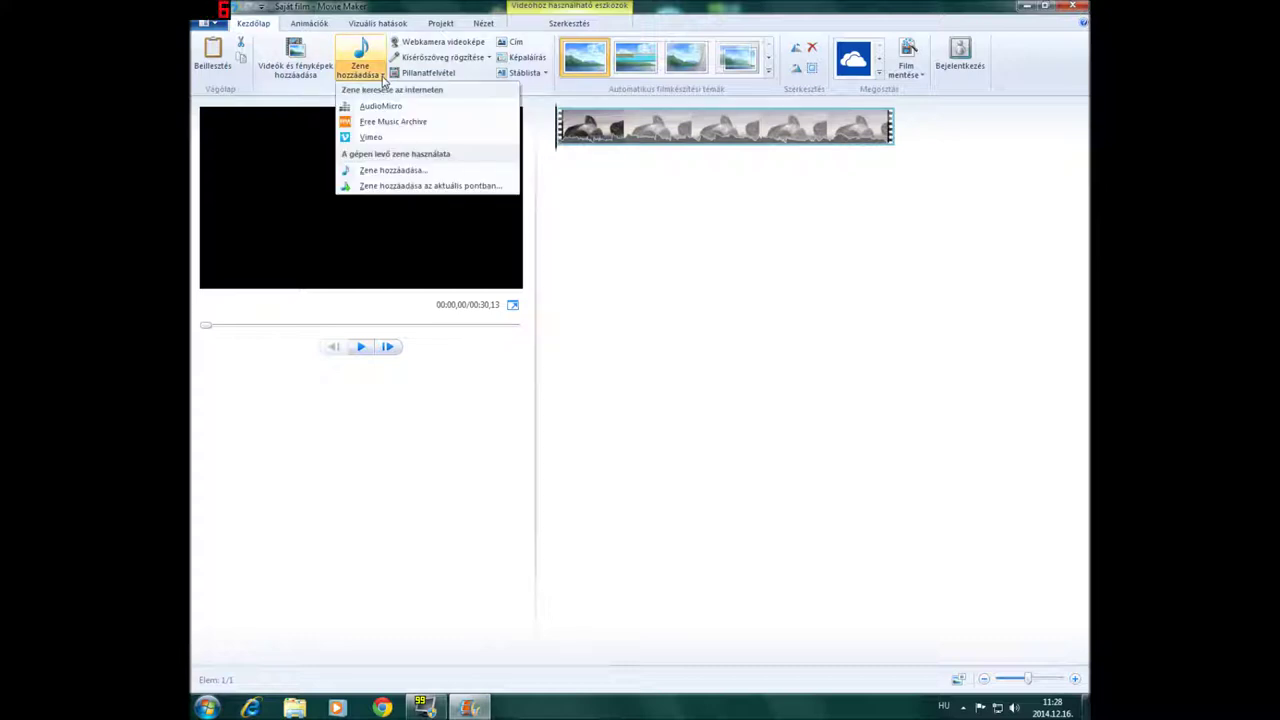
{"action": "left_click", "coordinate": [402, 172]}
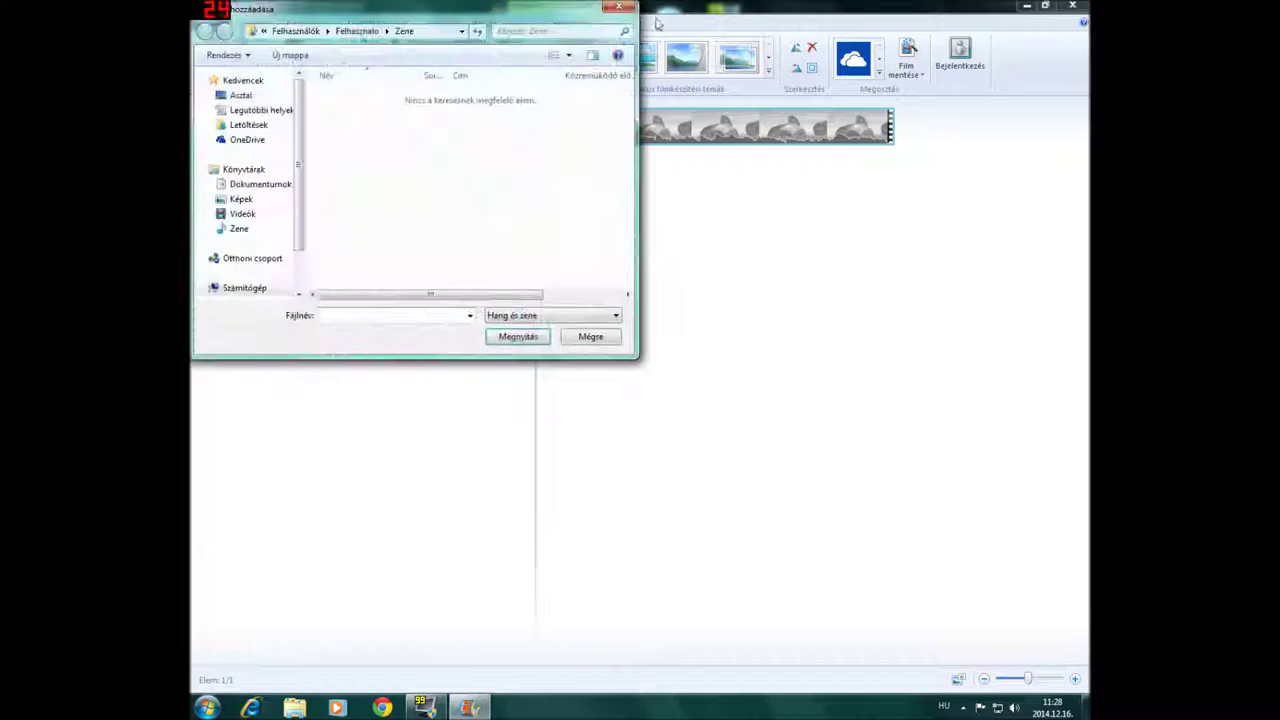
{"action": "left_click", "coordinate": [620, 8]}
{"action": "left_click", "coordinate": [371, 78]}
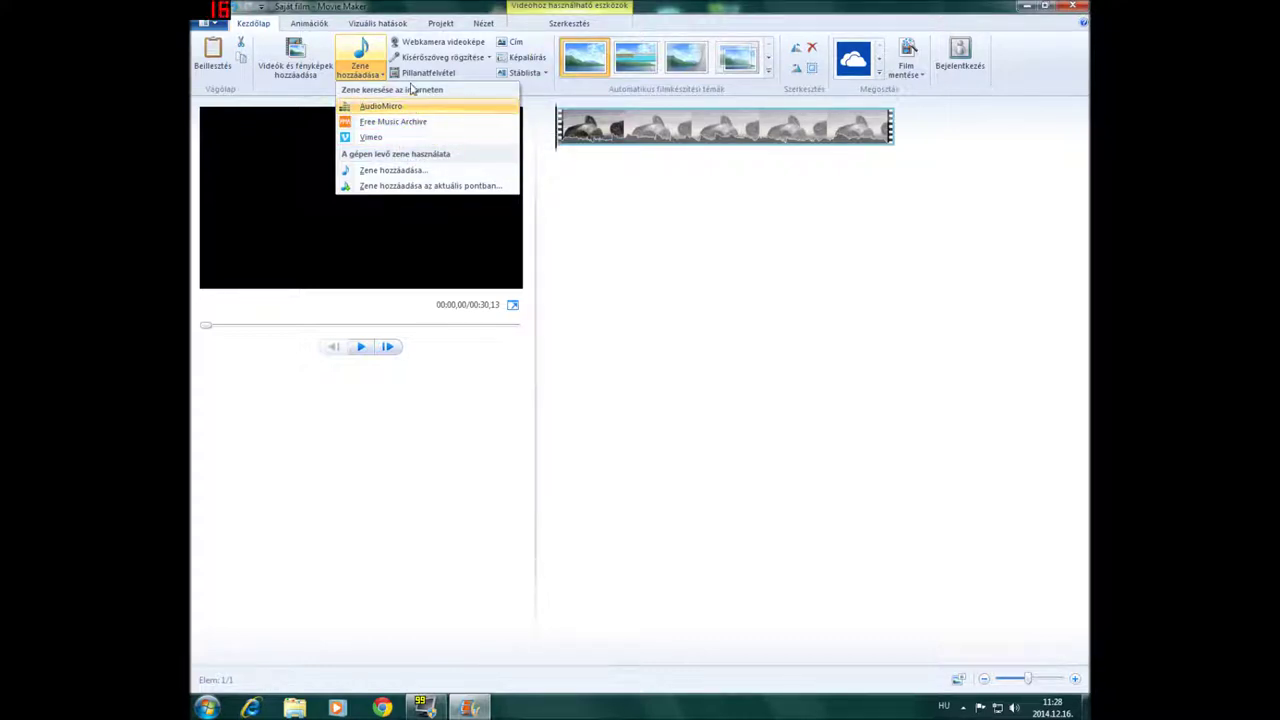
{"action": "left_click", "coordinate": [385, 172]}
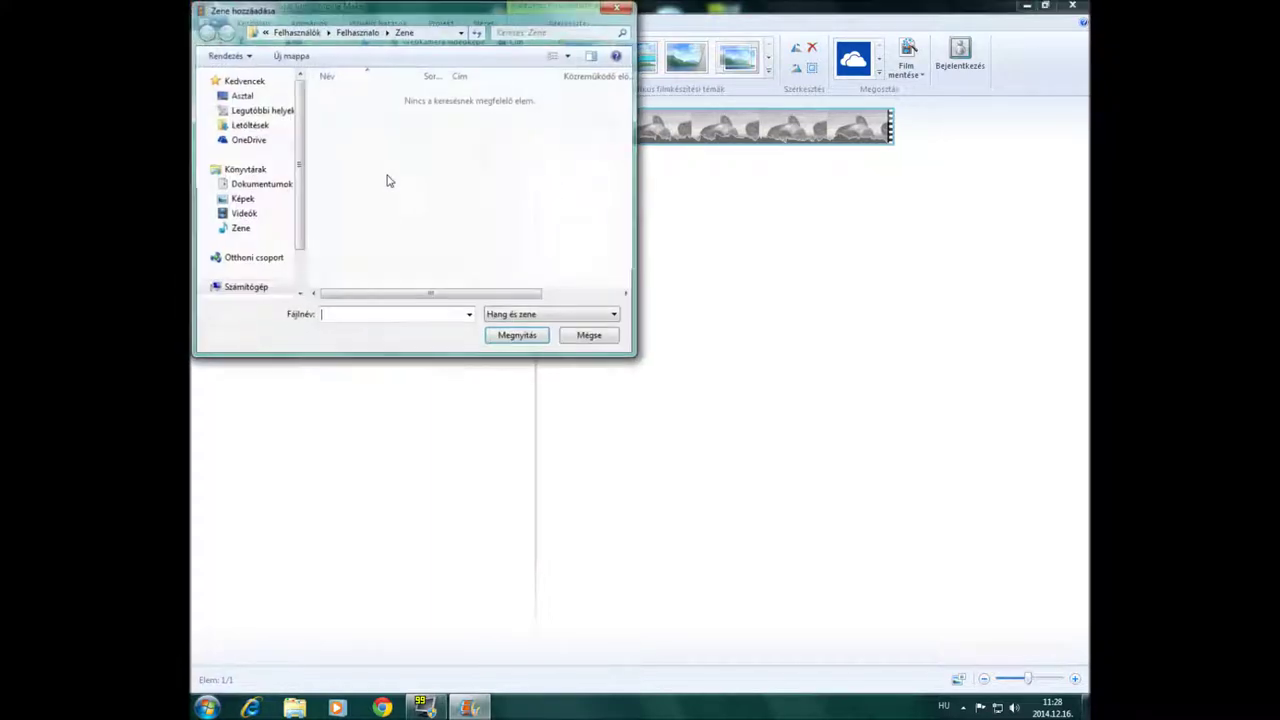
{"action": "left_click", "coordinate": [249, 201]}
{"action": "left_click", "coordinate": [250, 214]}
{"action": "left_click", "coordinate": [619, 7]}
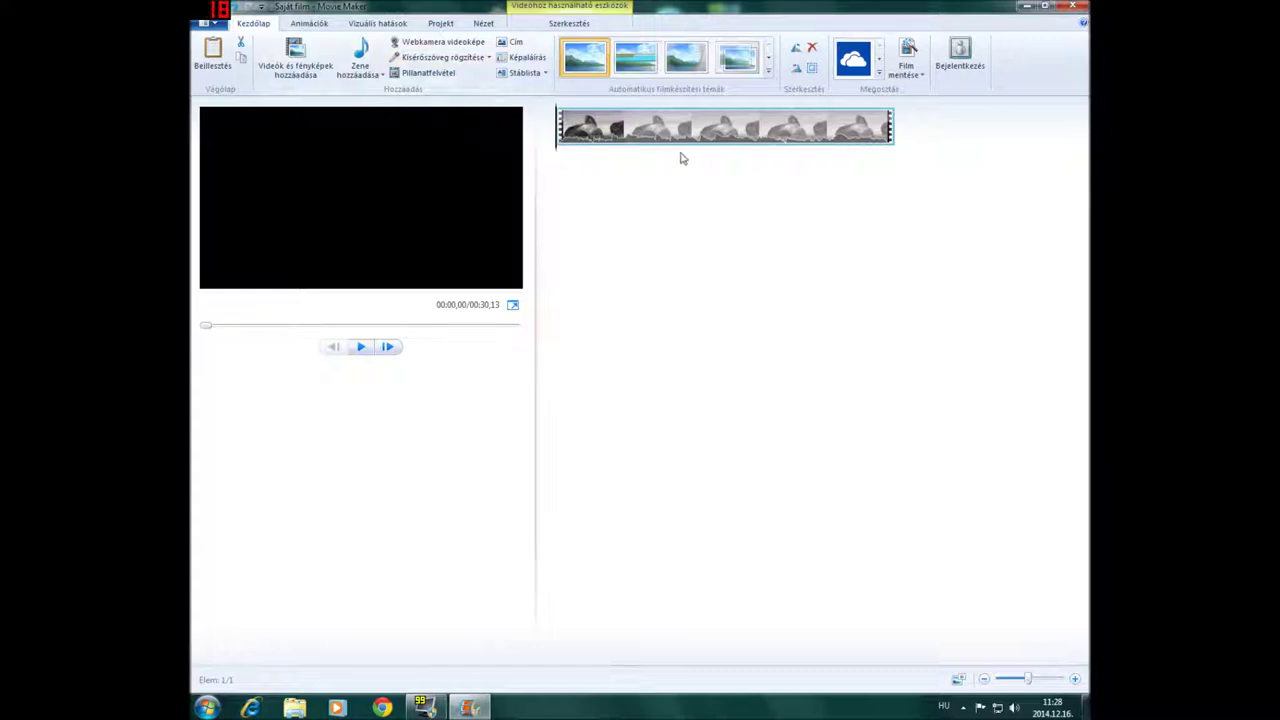
Try to start capturing webcam video and dismiss the dialog
{"action": "left_click", "coordinate": [480, 48]}
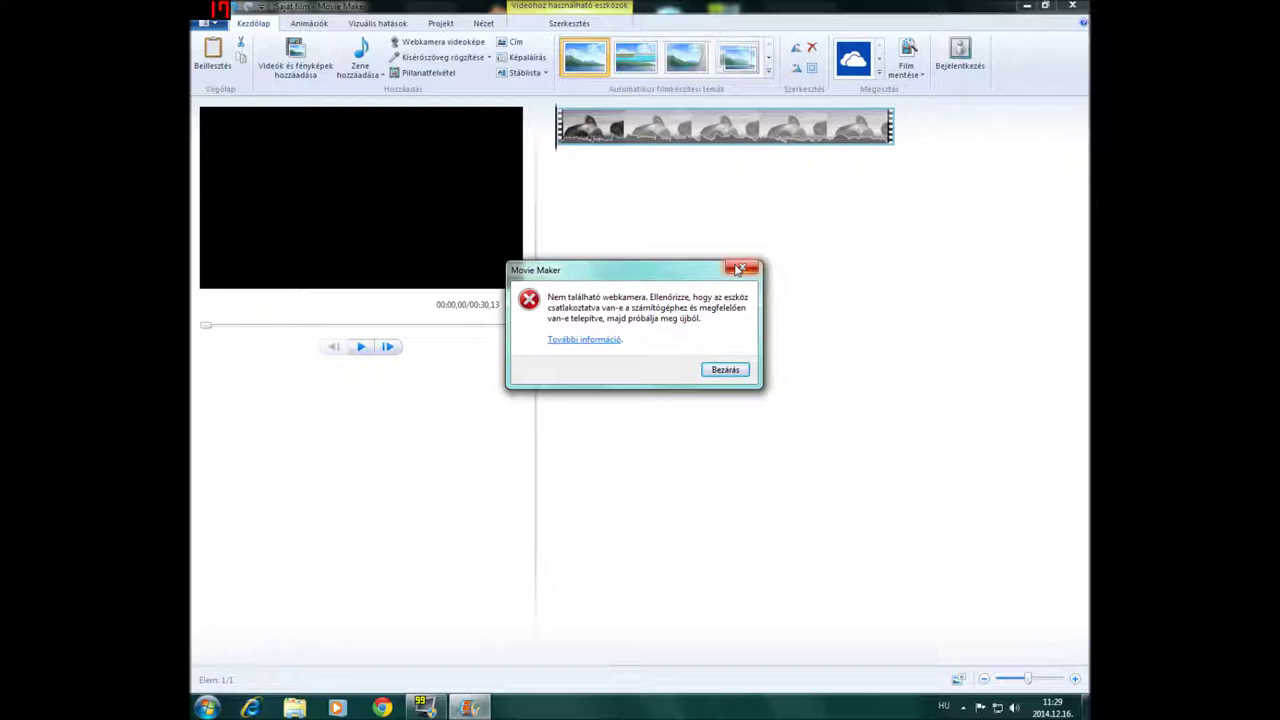
{"action": "left_click", "coordinate": [737, 269]}
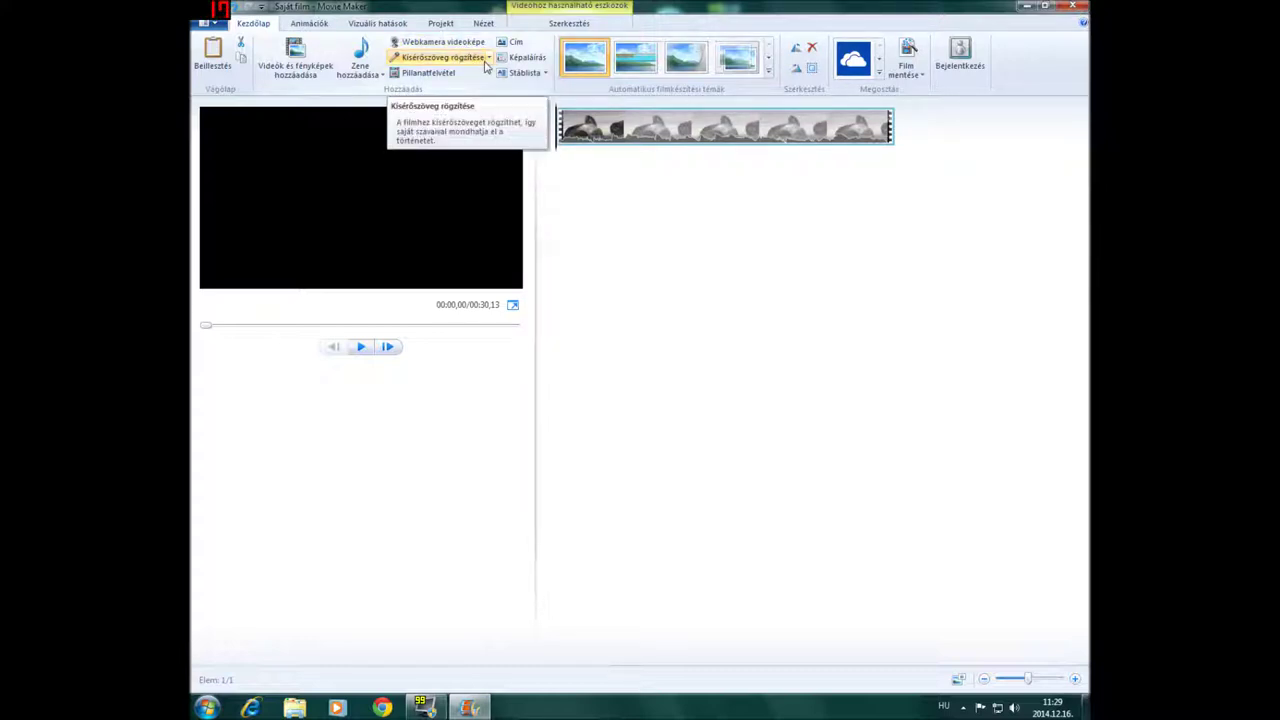
Record a narration of about 12 s from the start of the video and save it in the Zene folder under the suggested name
{"action": "left_click", "coordinate": [487, 62]}
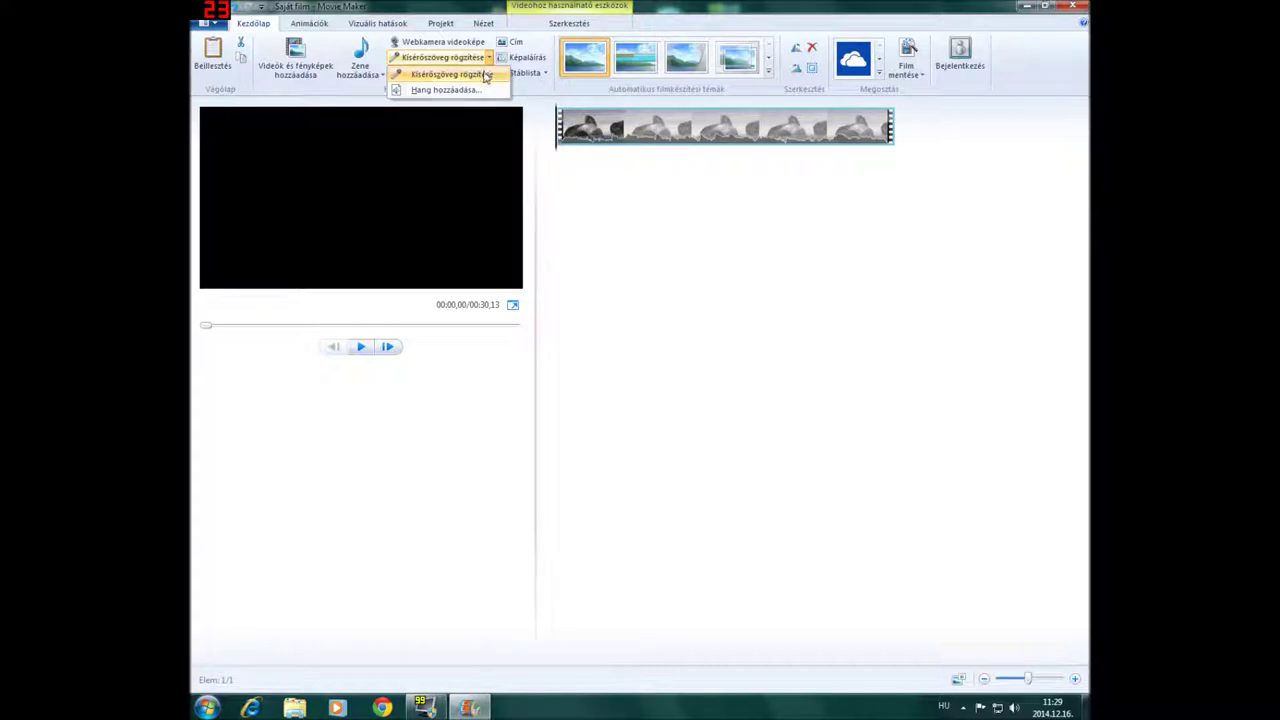
{"action": "left_click", "coordinate": [484, 76]}
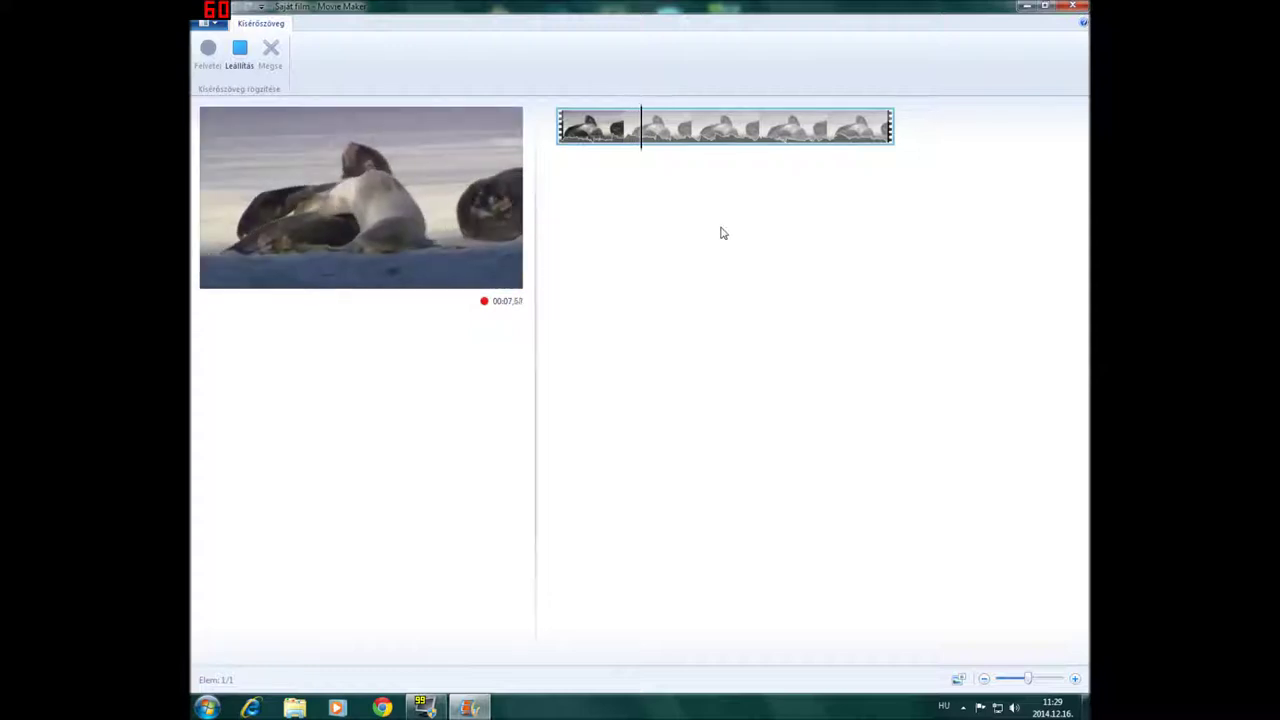
{"action": "left_click", "coordinate": [240, 51]}
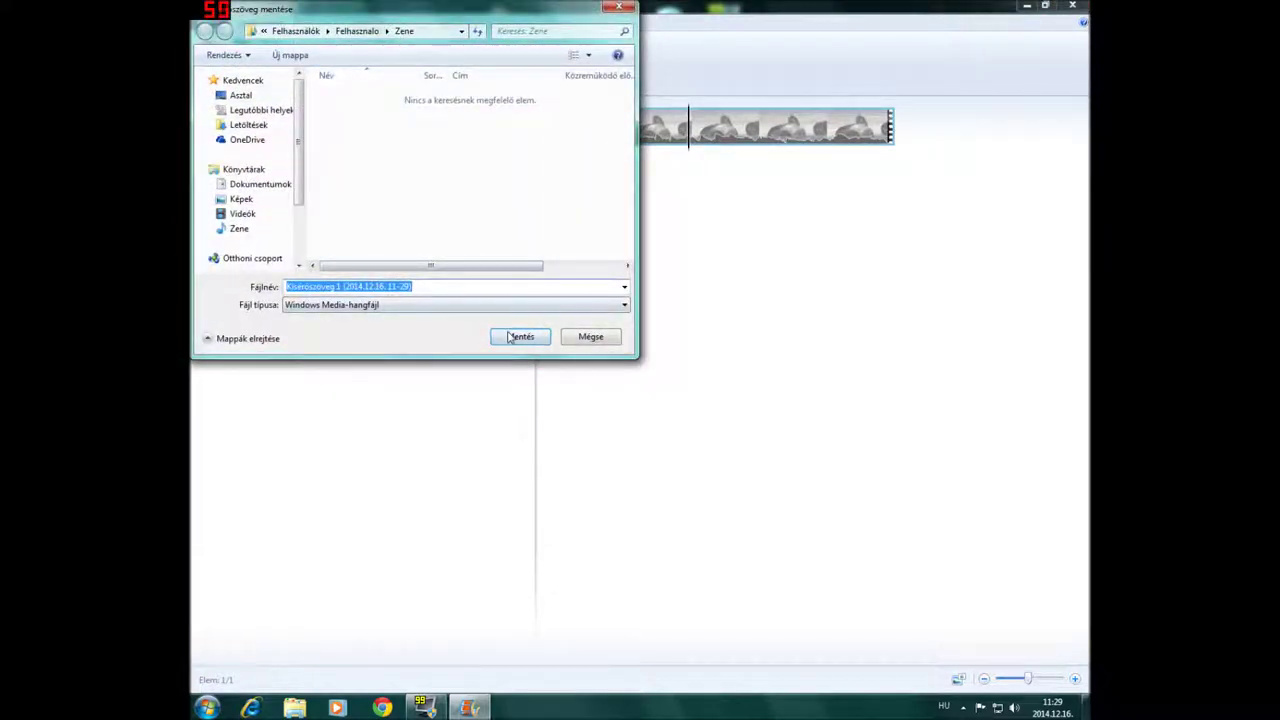
{"action": "left_click", "coordinate": [508, 338]}
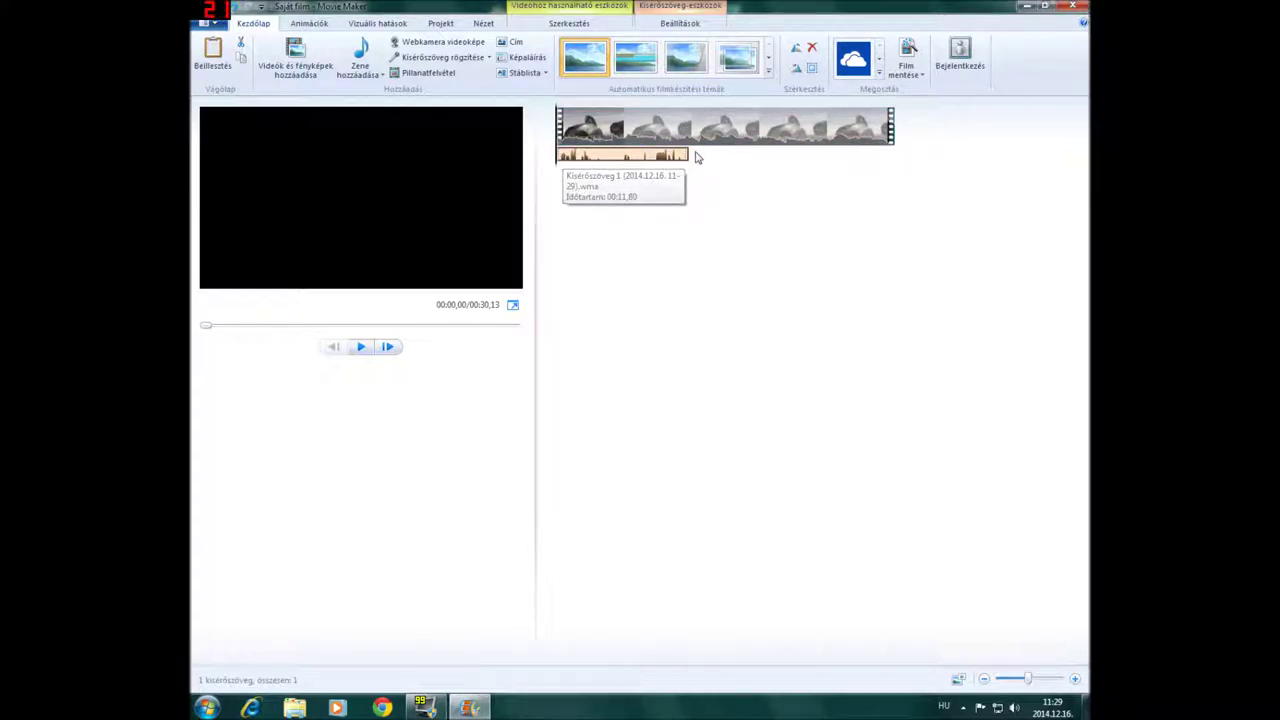
Look through the narration clip's editing commands and try to shorten the clip from its end on the timeline
{"action": "right_click", "coordinate": [566, 156]}
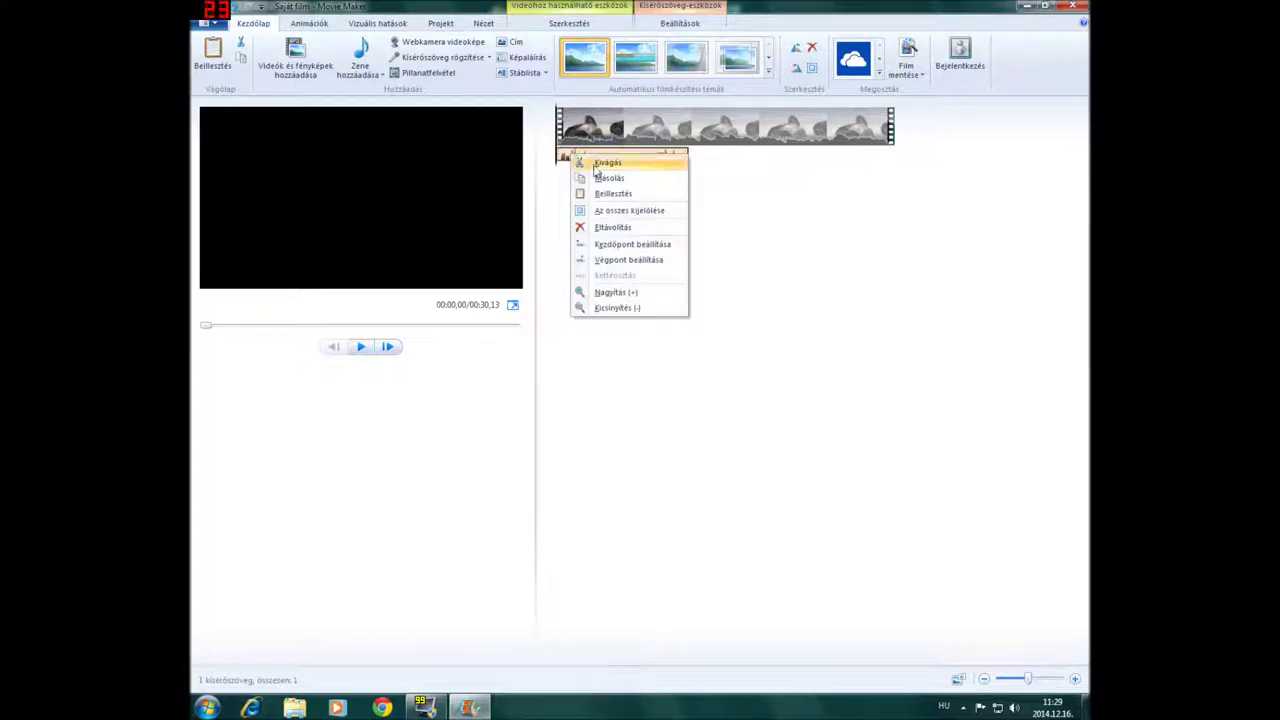
{"action": "left_click", "coordinate": [609, 169]}
{"action": "right_click", "coordinate": [600, 160]}
{"action": "right_click", "coordinate": [576, 160]}
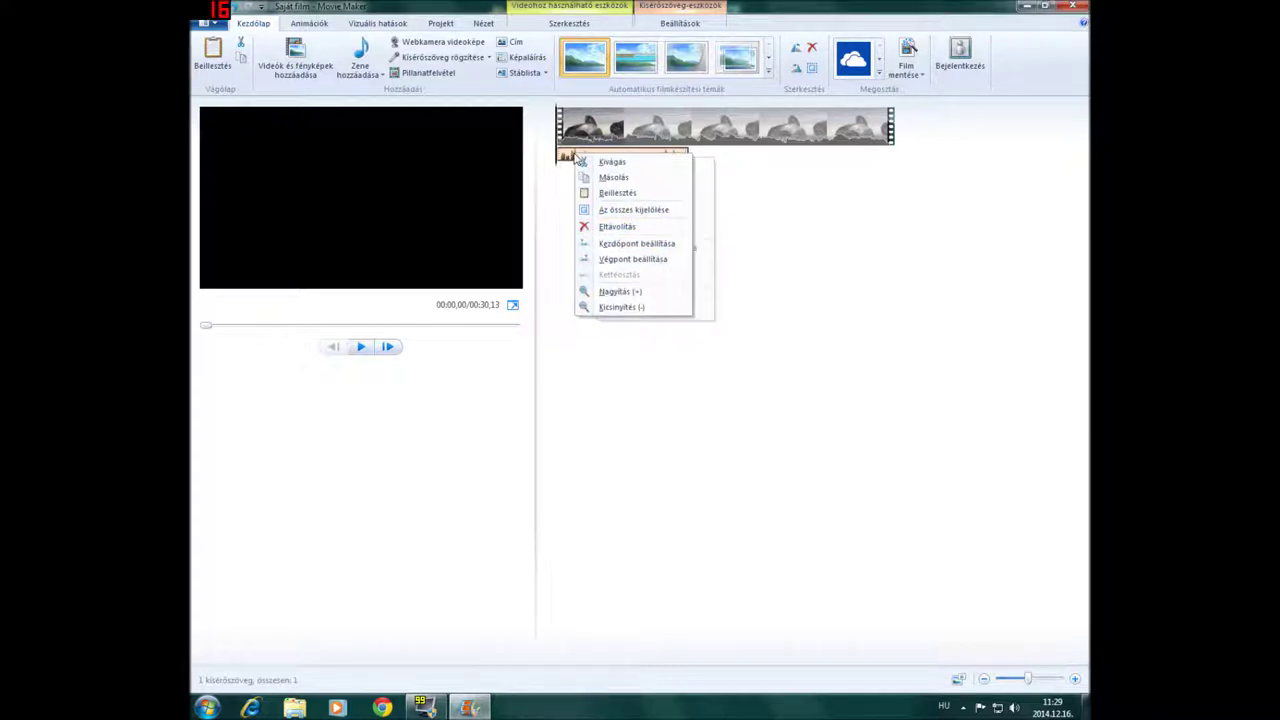
{"action": "left_click", "coordinate": [612, 243]}
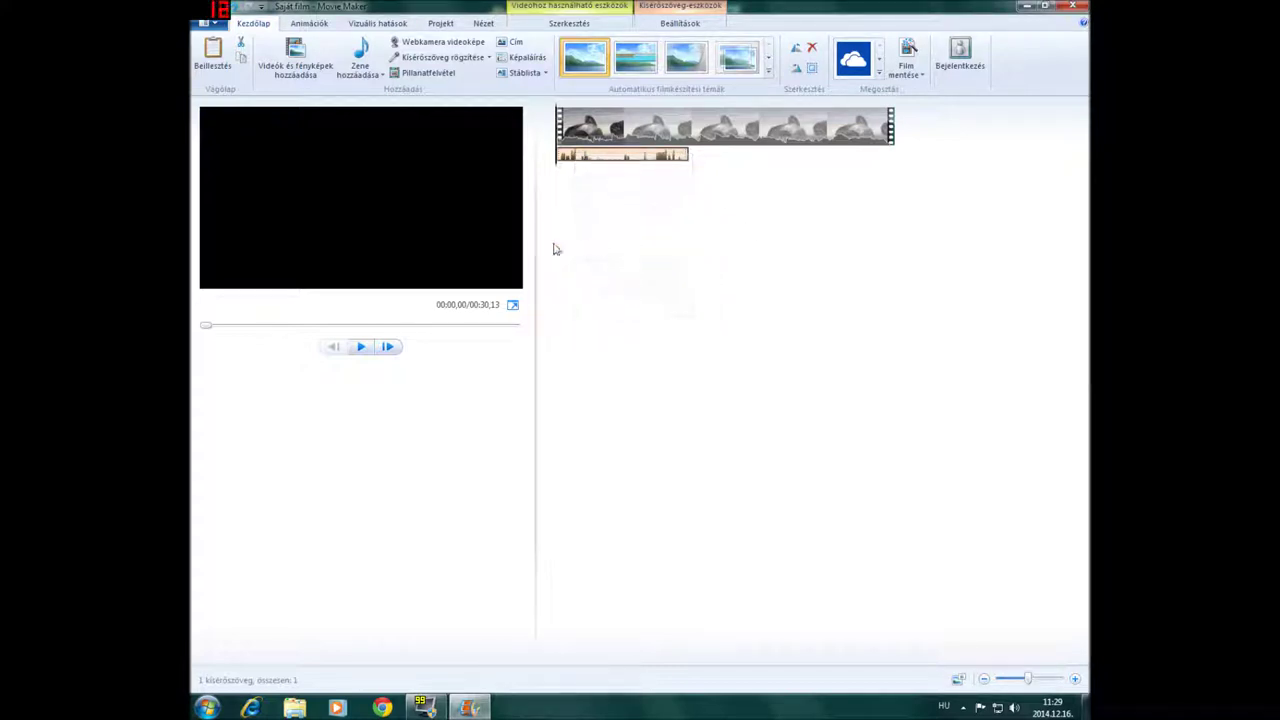
{"action": "right_click", "coordinate": [655, 158]}
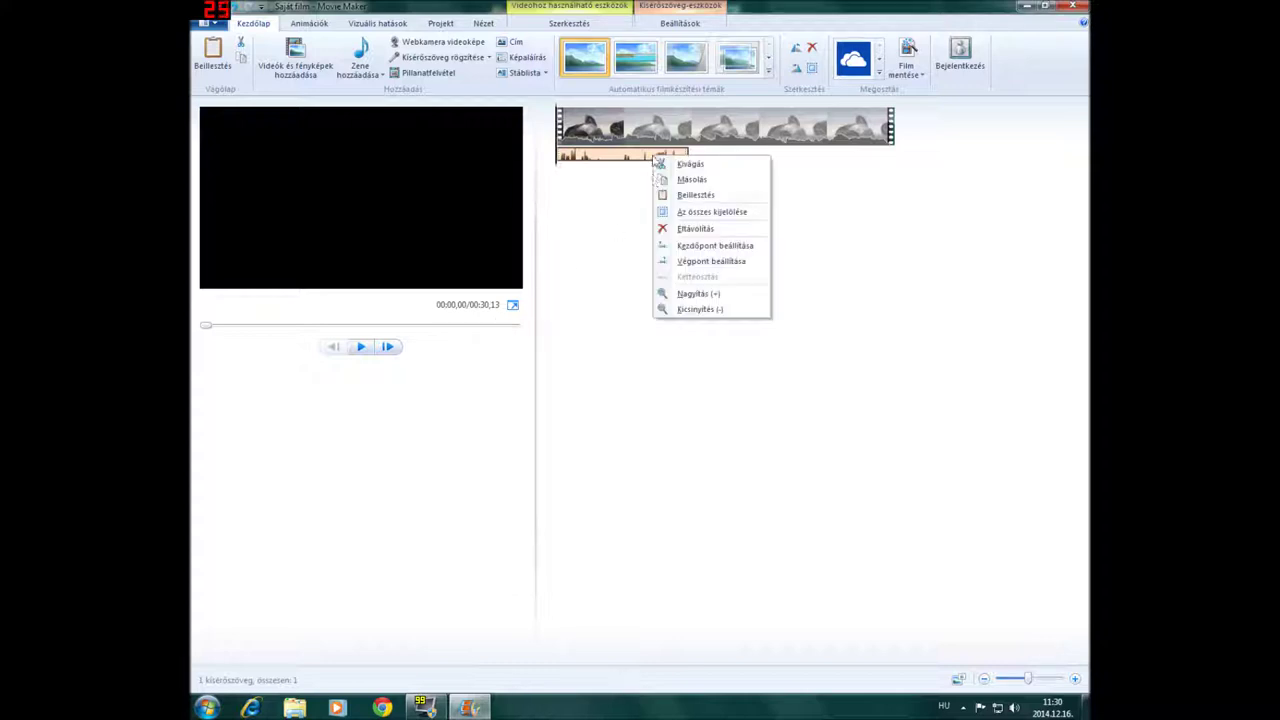
{"action": "left_click", "coordinate": [620, 257]}
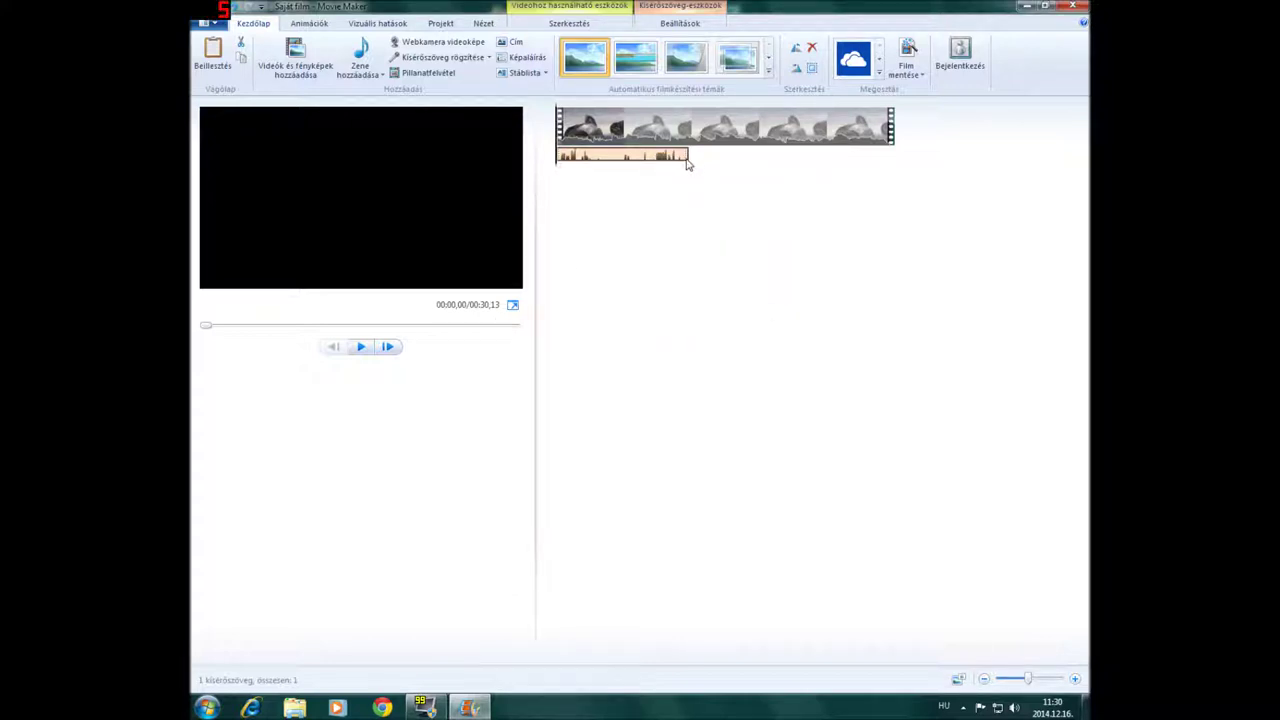
{"action": "left_click_drag", "start_coordinate": [688, 164], "coordinate": [560, 168]}
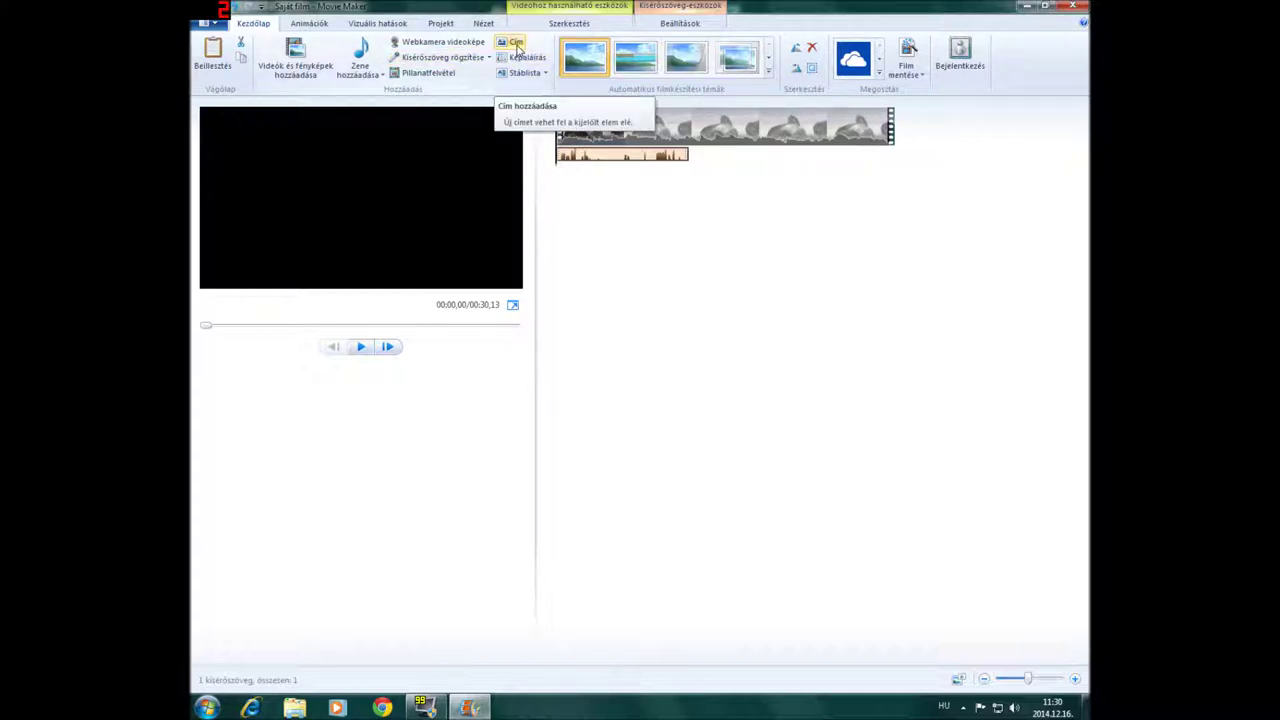
Add a title before the video reading "DP-CZ bemutatja" and move its text box to the upper part of the frame
{"action": "left_click", "coordinate": [516, 43]}
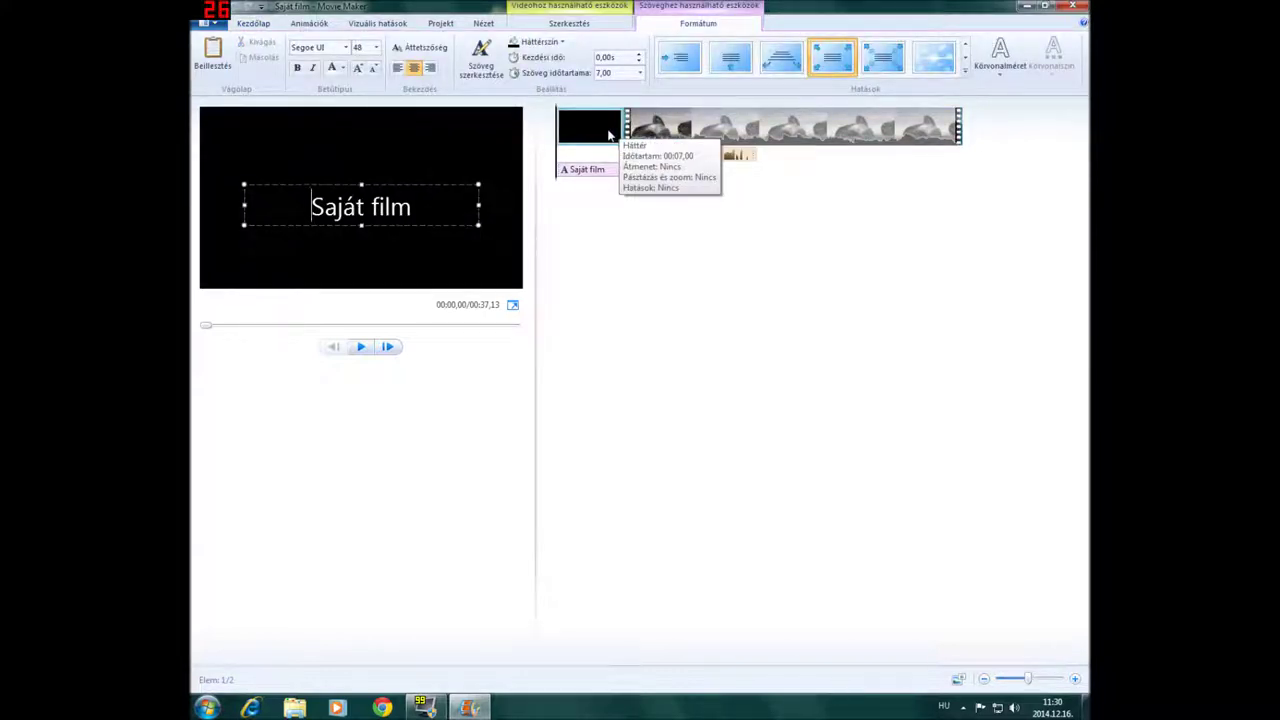
{"action": "left_click_drag", "start_coordinate": [412, 206], "coordinate": [310, 206]}
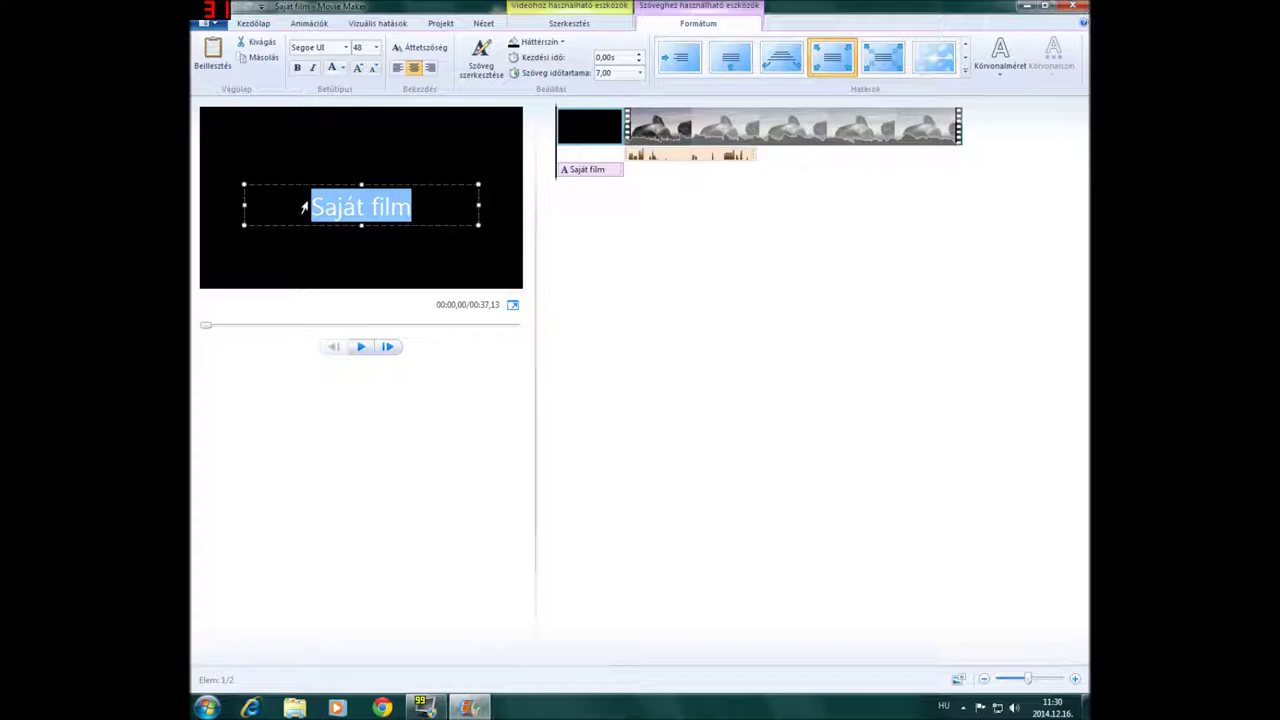
{"action": "key", "text": "Delete"}
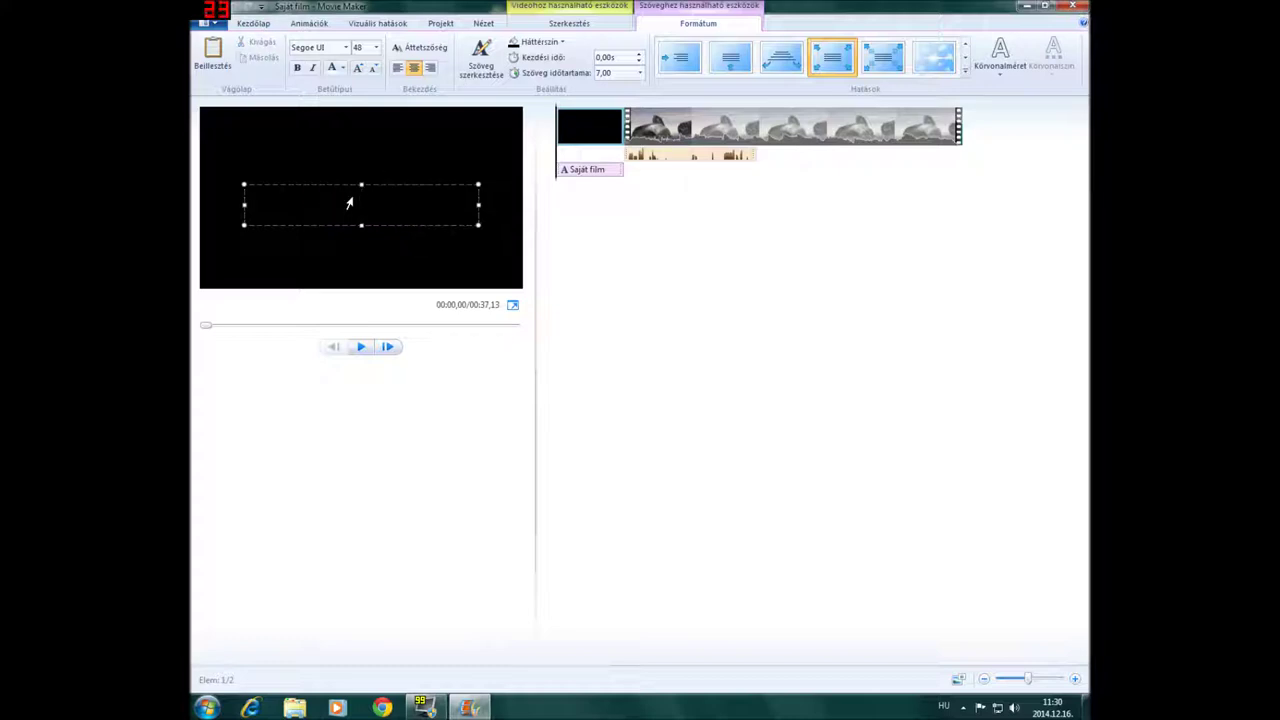
{"action": "type", "text": "DP-CZ bemutatja"}
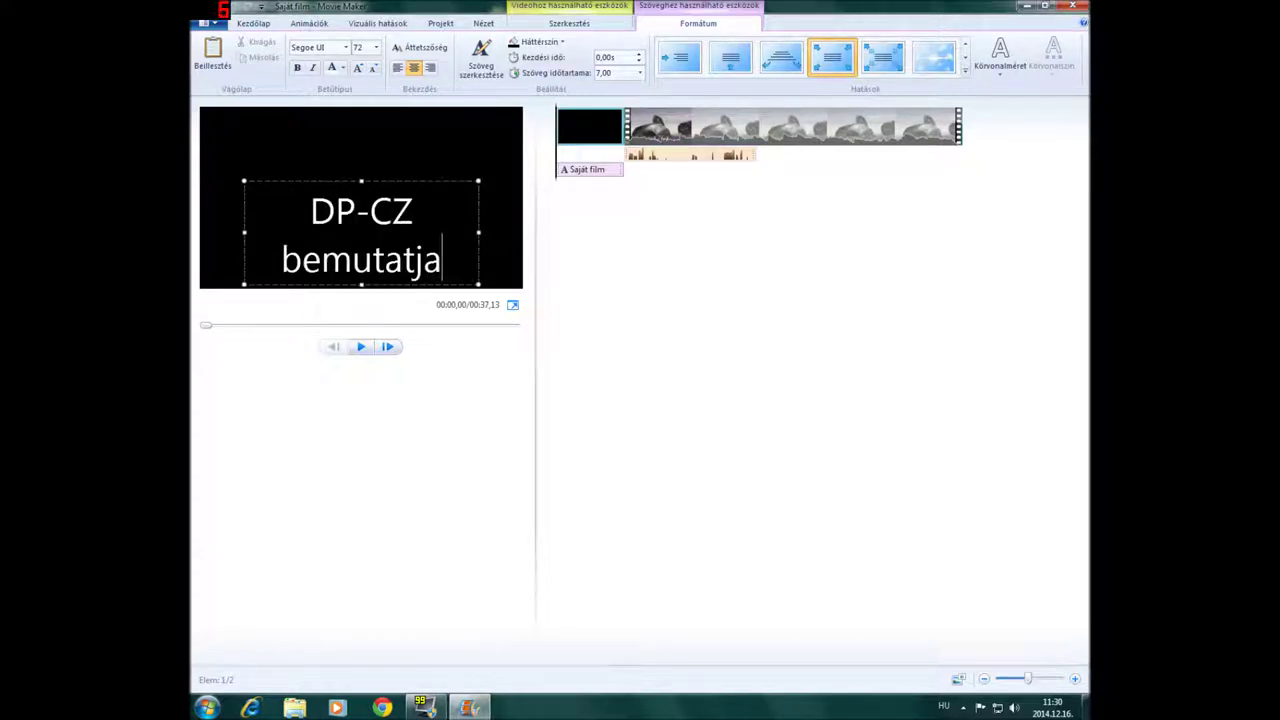
{"action": "left_click_drag", "start_coordinate": [476, 218], "coordinate": [477, 189]}
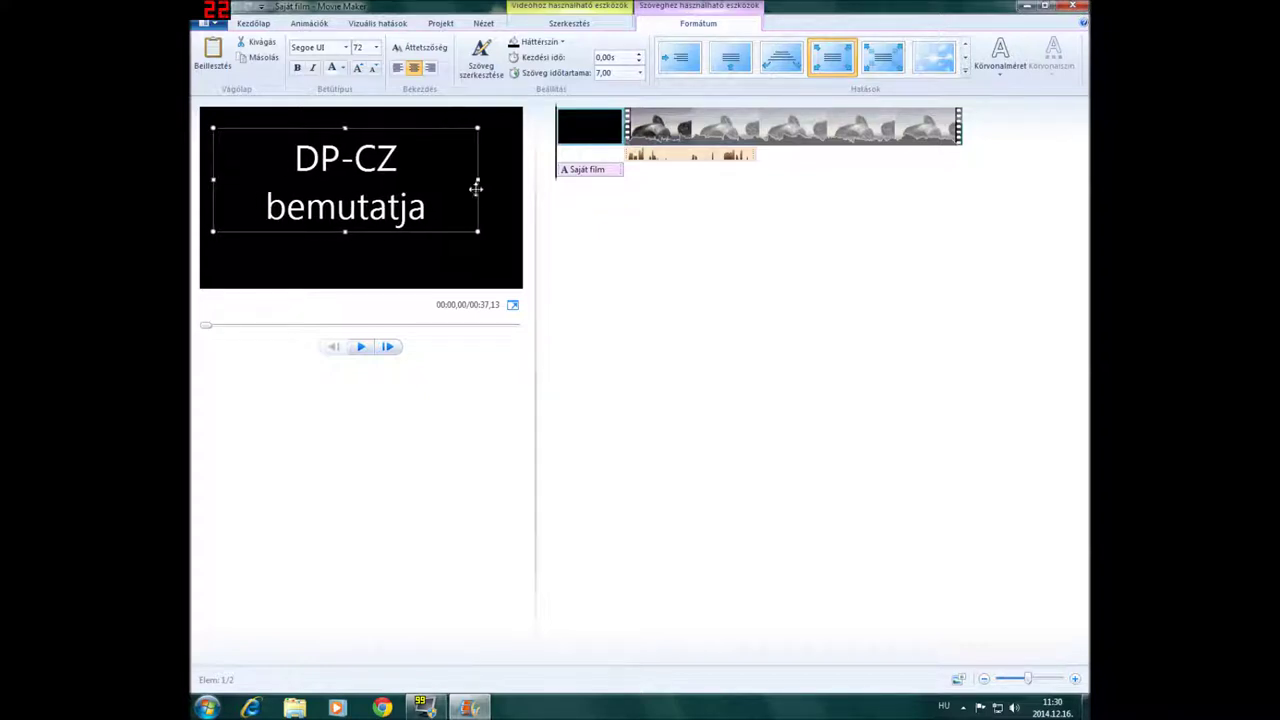
{"action": "left_click", "coordinate": [683, 311]}
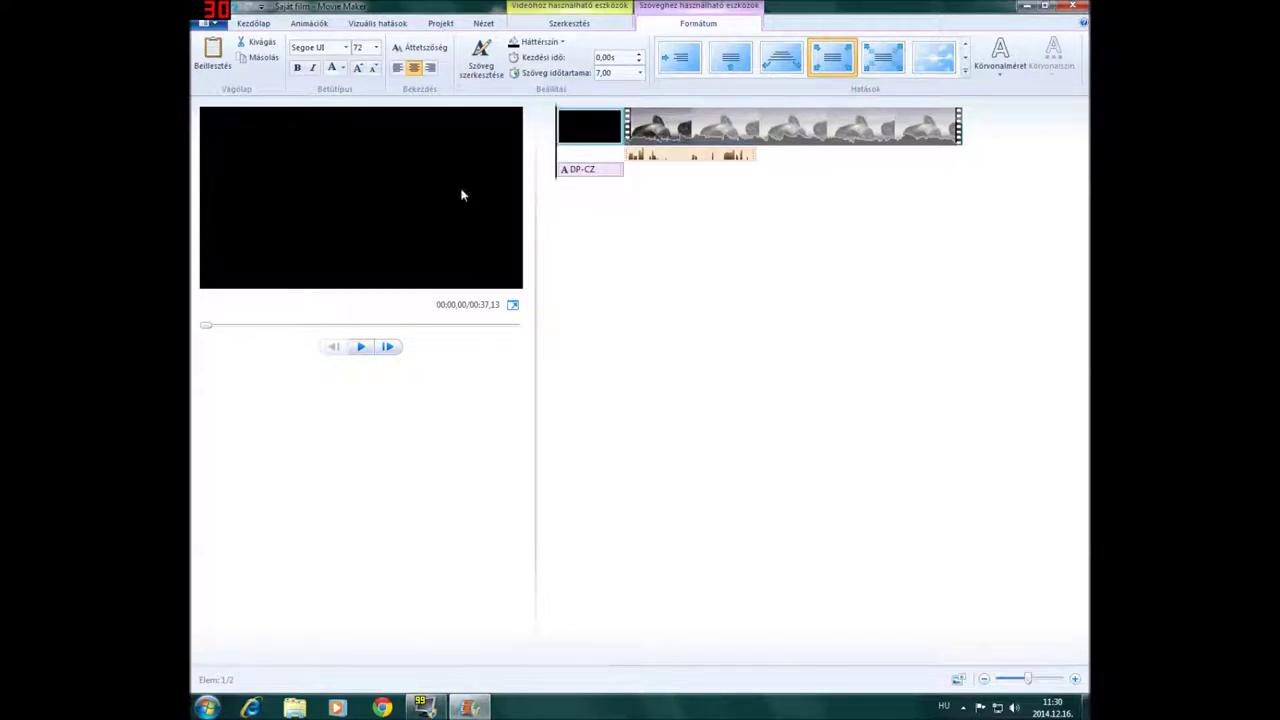
{"action": "left_click_drag", "start_coordinate": [367, 180], "coordinate": [405, 186]}
{"action": "key", "text": "ctrl+a"}
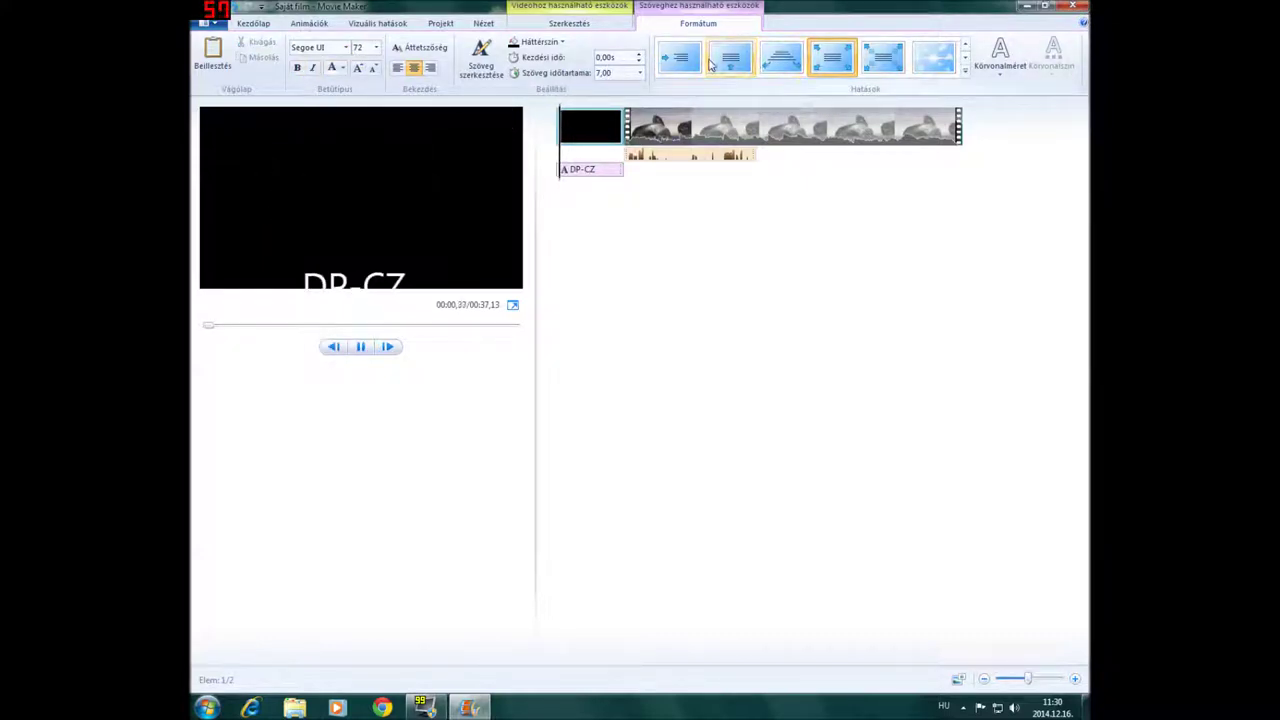
Look through the title's text effects, outline sizes and clip editing commands, keeping the outline at Nincs
{"action": "left_click", "coordinate": [965, 72]}
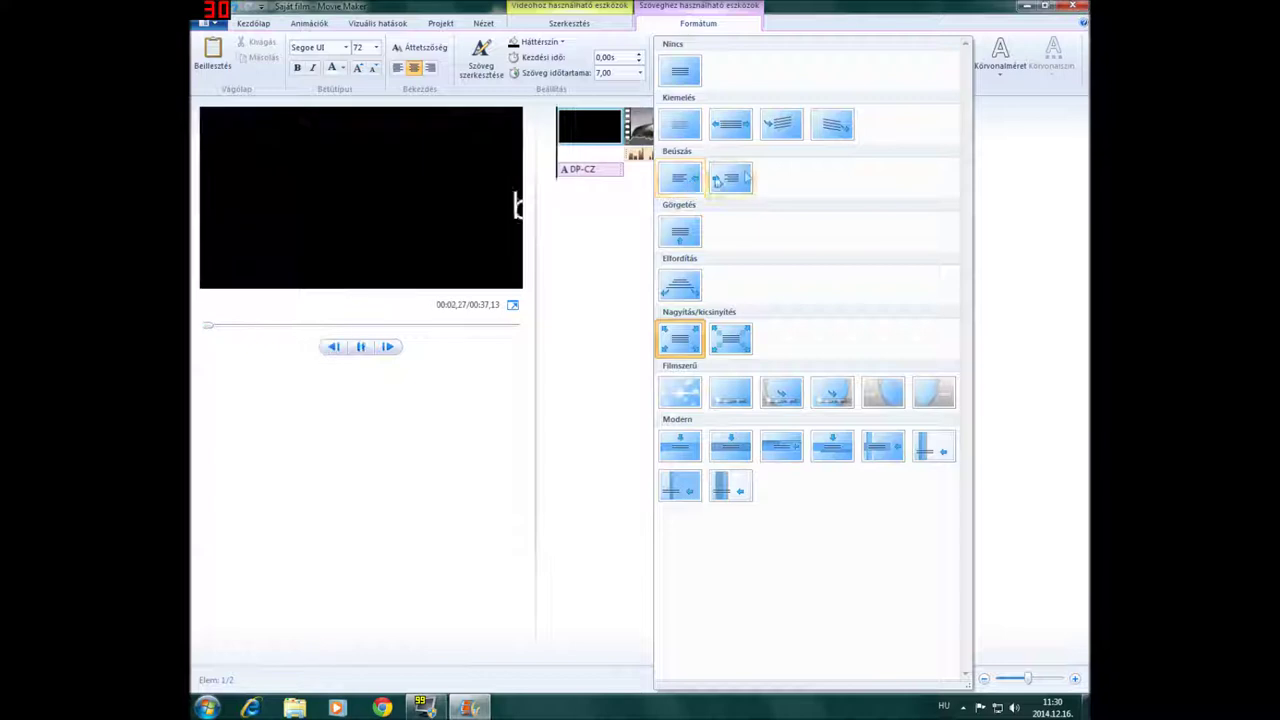
{"action": "left_click", "coordinate": [997, 243]}
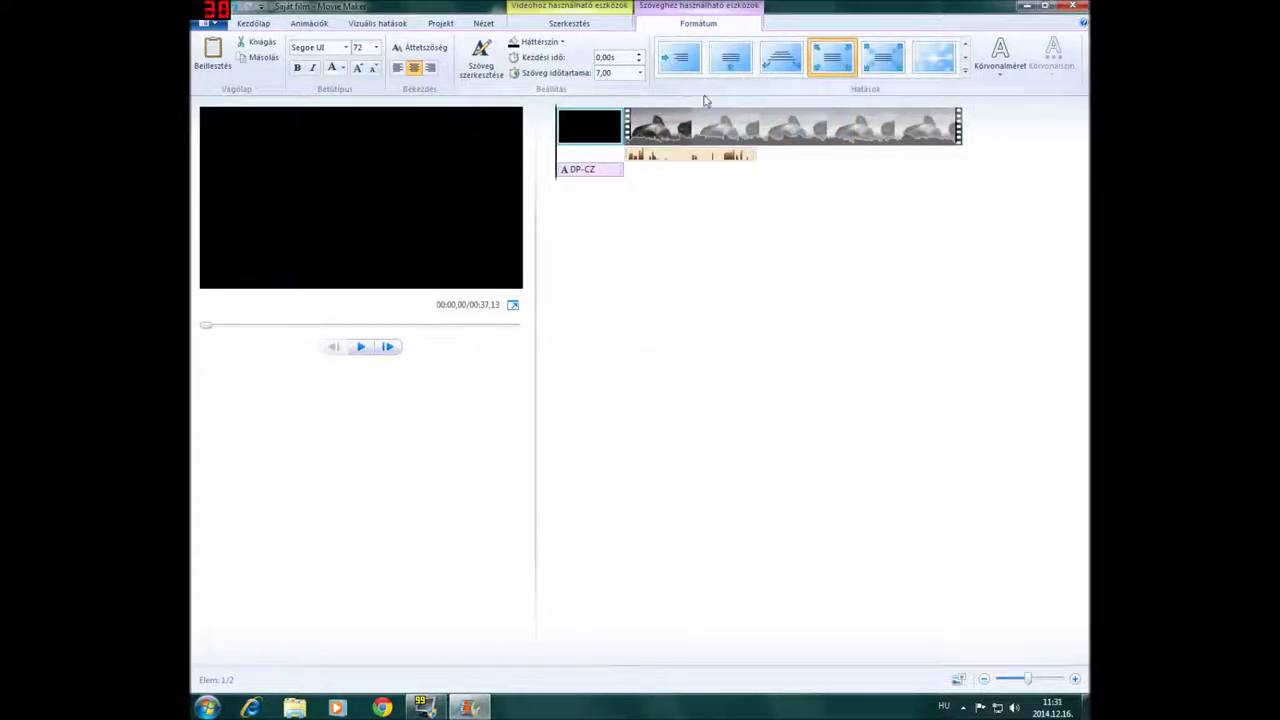
{"action": "left_click", "coordinate": [1003, 68]}
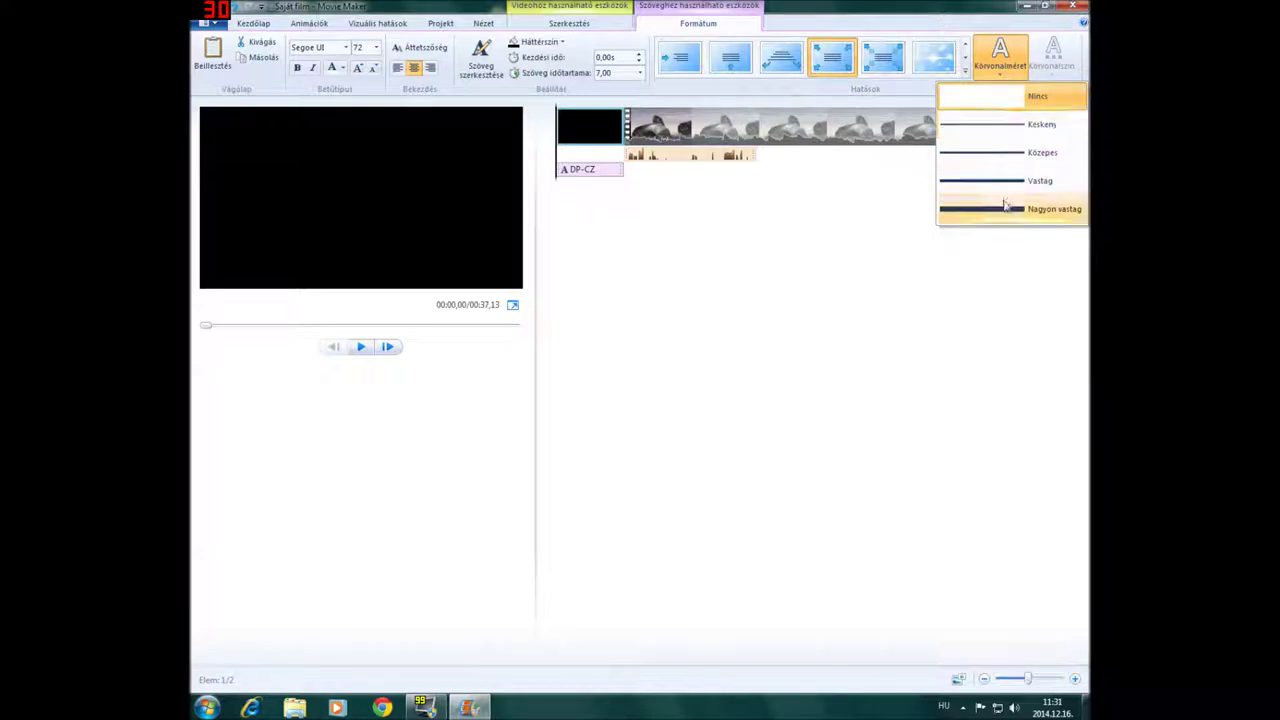
{"action": "left_click", "coordinate": [1037, 96]}
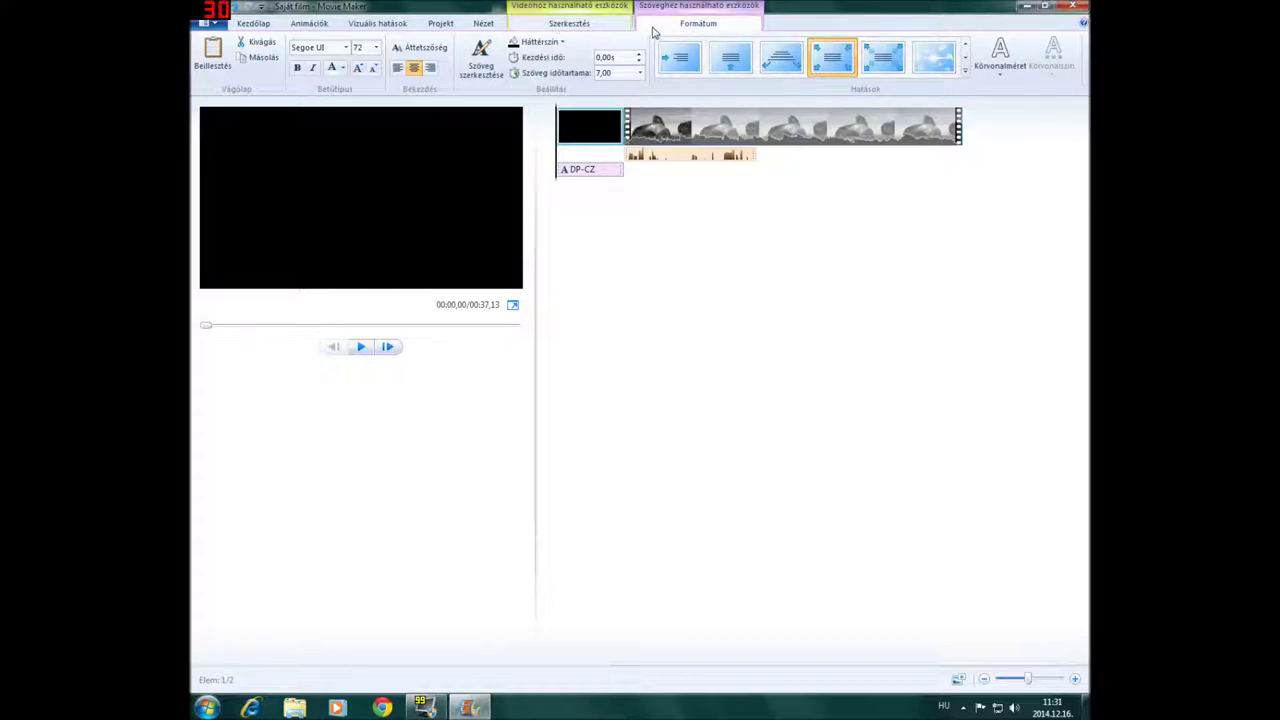
{"action": "left_click", "coordinate": [575, 23]}
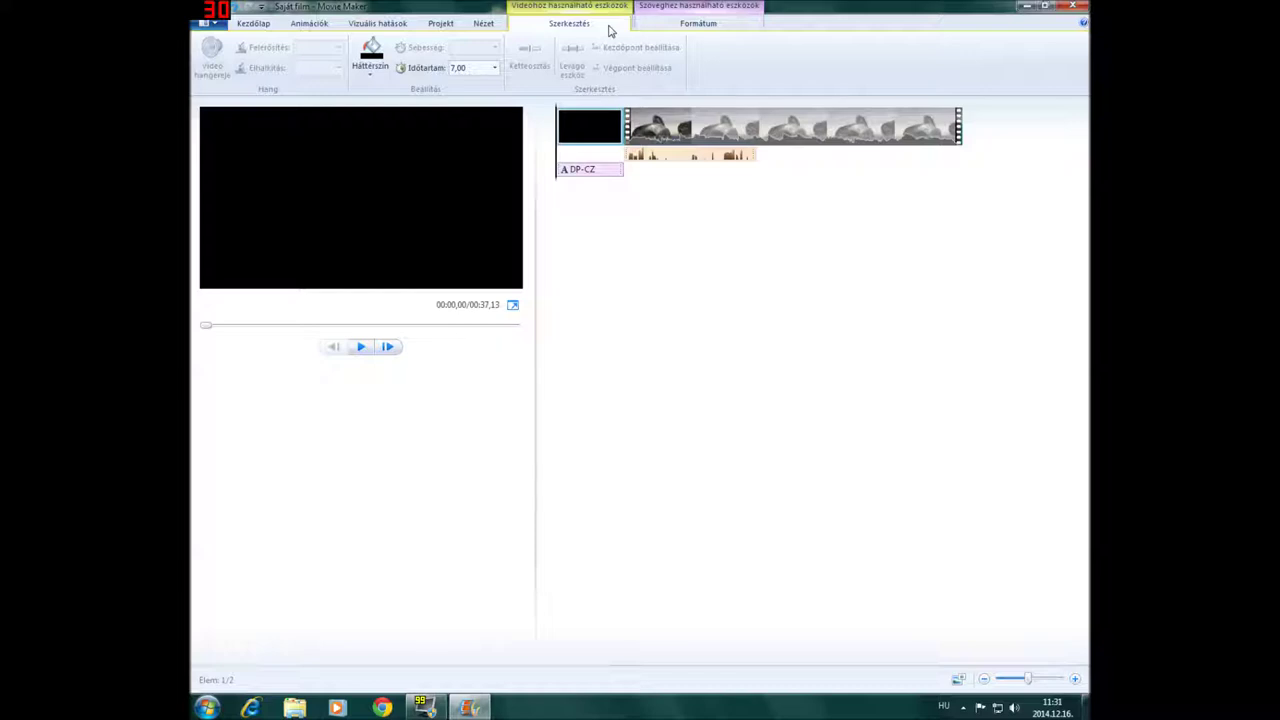
Add the caption "gtrhtzik" at the start of the wildlife video clip and play the project from there
{"action": "left_click", "coordinate": [254, 23]}
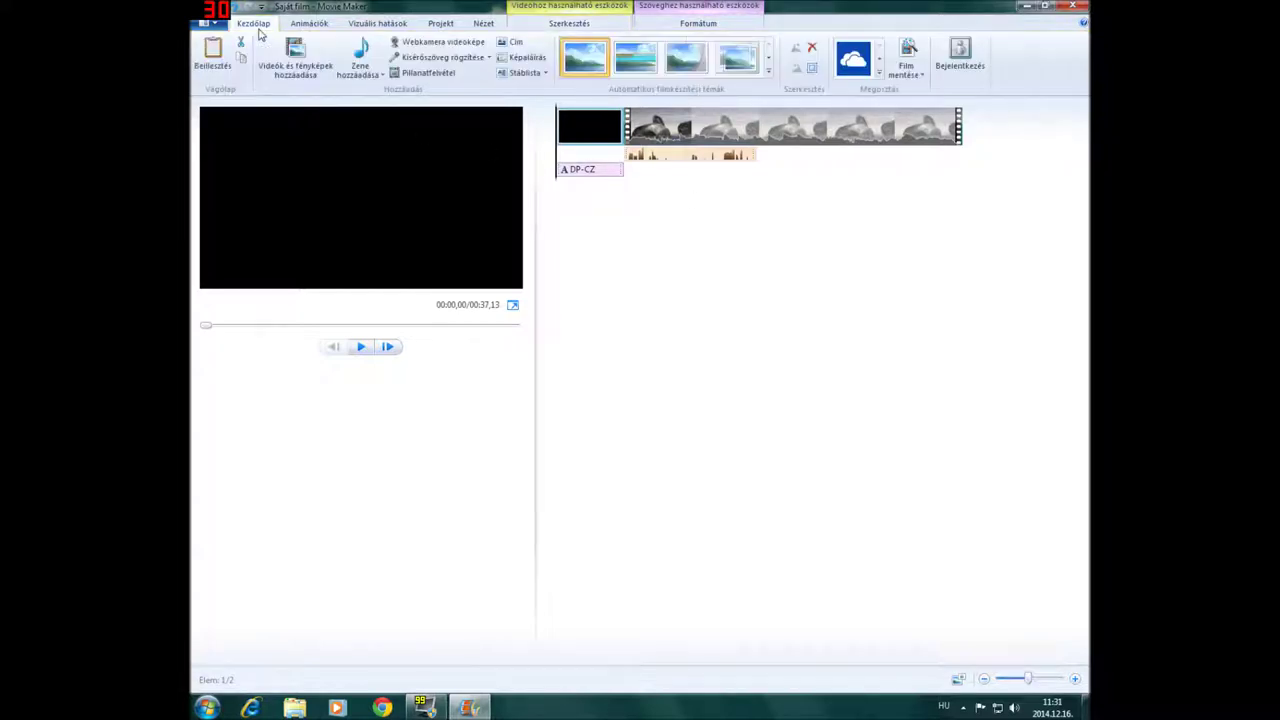
{"action": "left_click", "coordinate": [530, 62]}
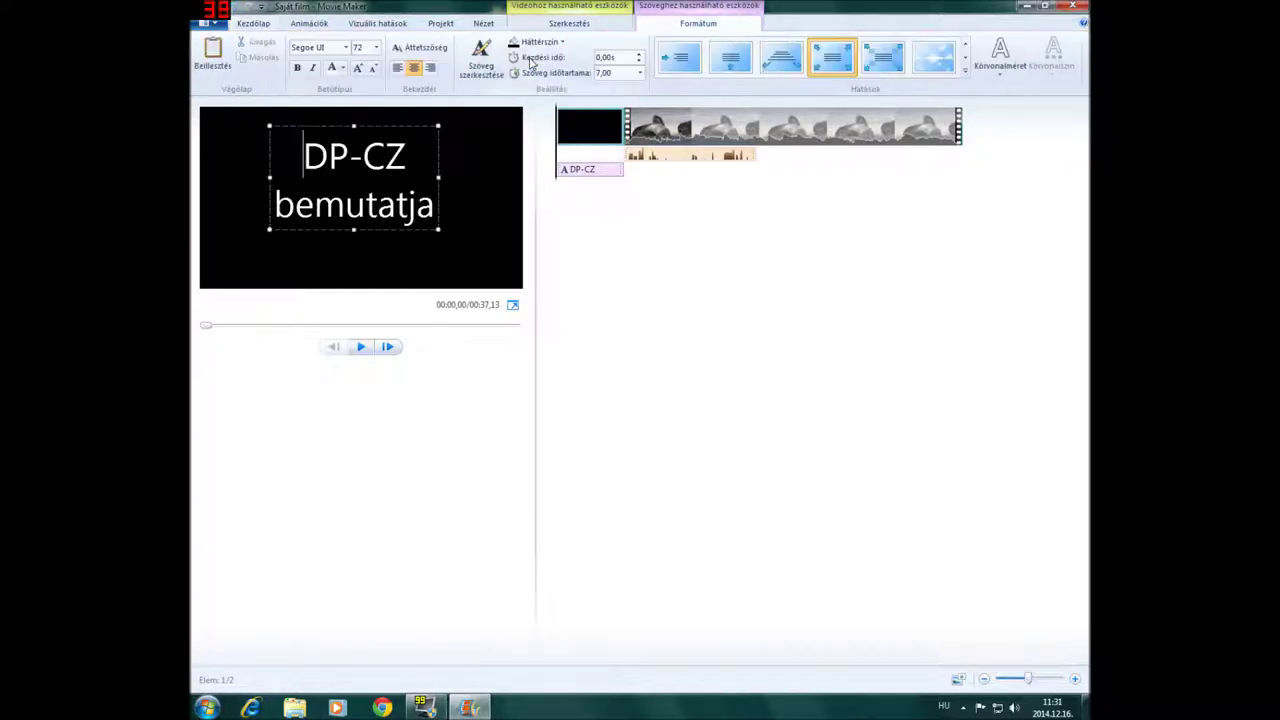
{"action": "left_click", "coordinate": [648, 140]}
{"action": "right_click", "coordinate": [648, 140]}
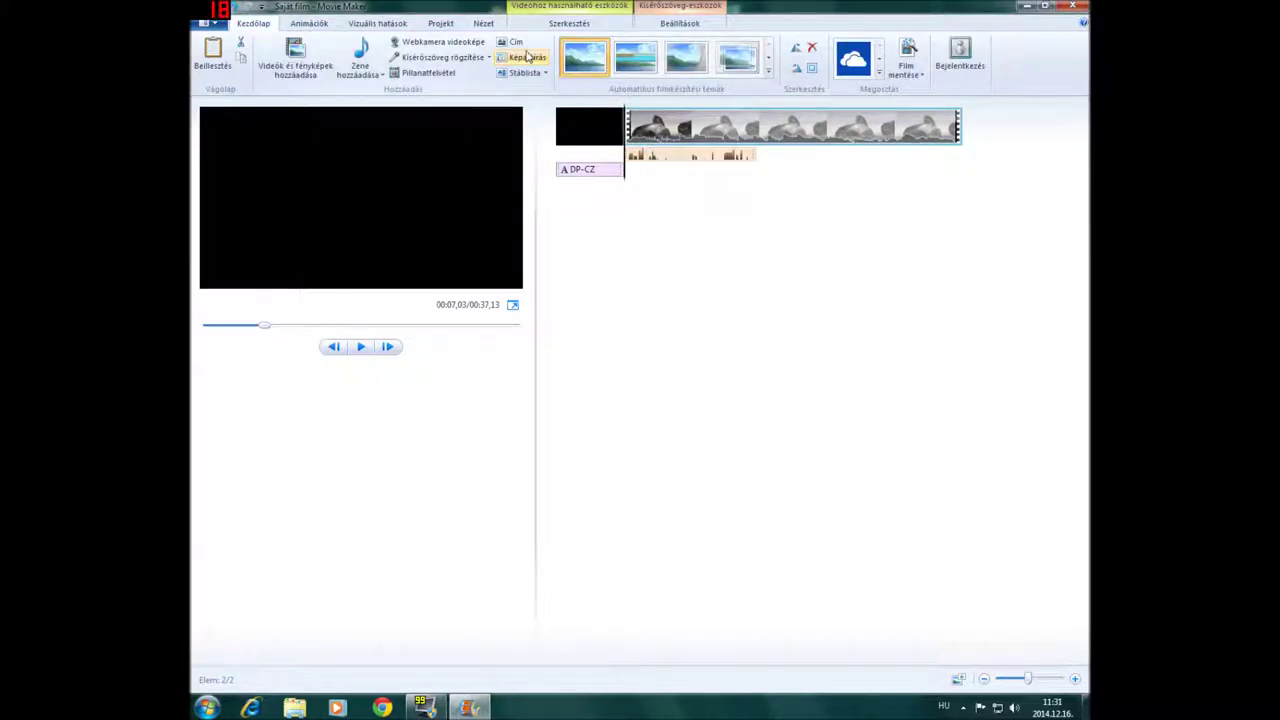
{"action": "left_click", "coordinate": [527, 57]}
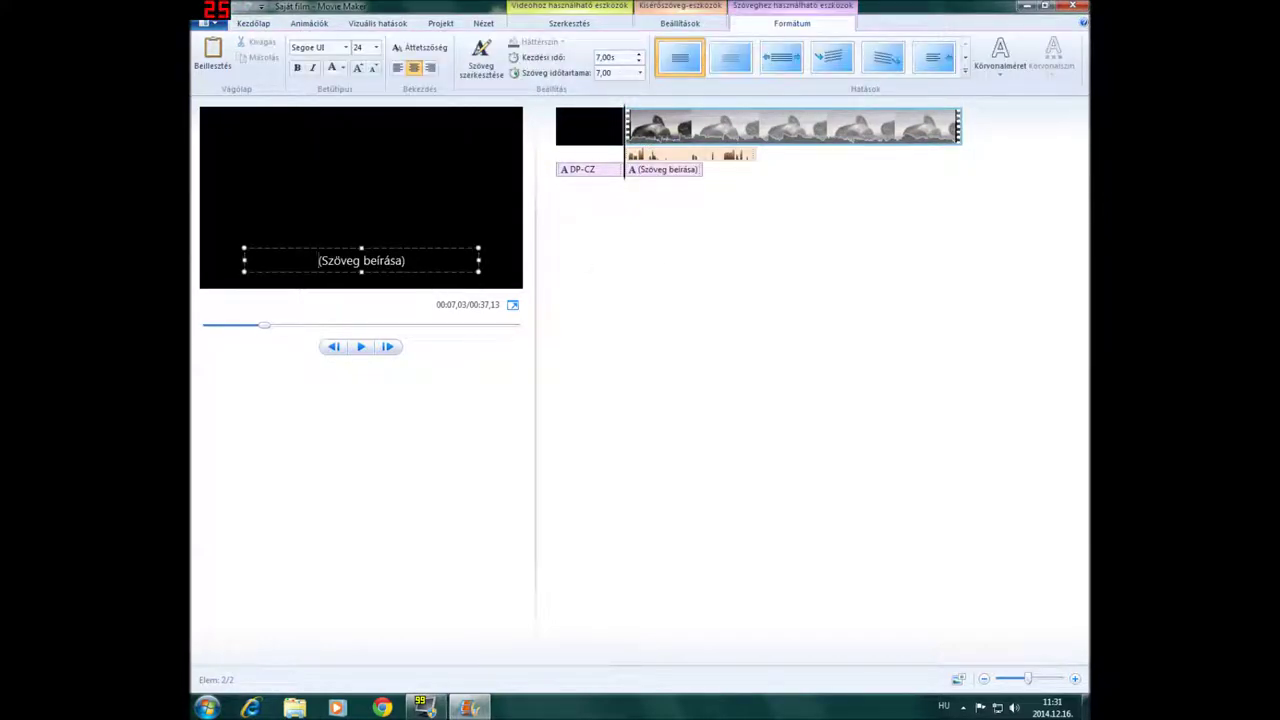
{"action": "key", "text": "ctrl+a"}
{"action": "key", "text": "BackSpace"}
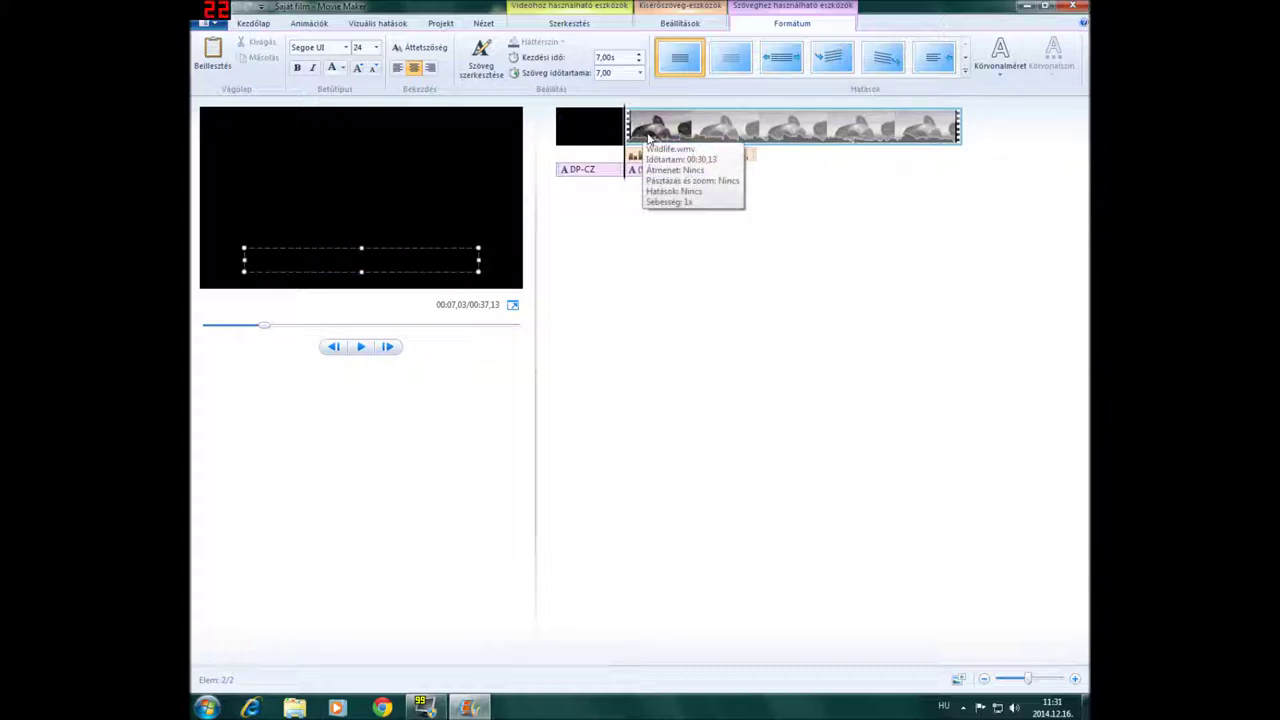
{"action": "left_click", "coordinate": [508, 180]}
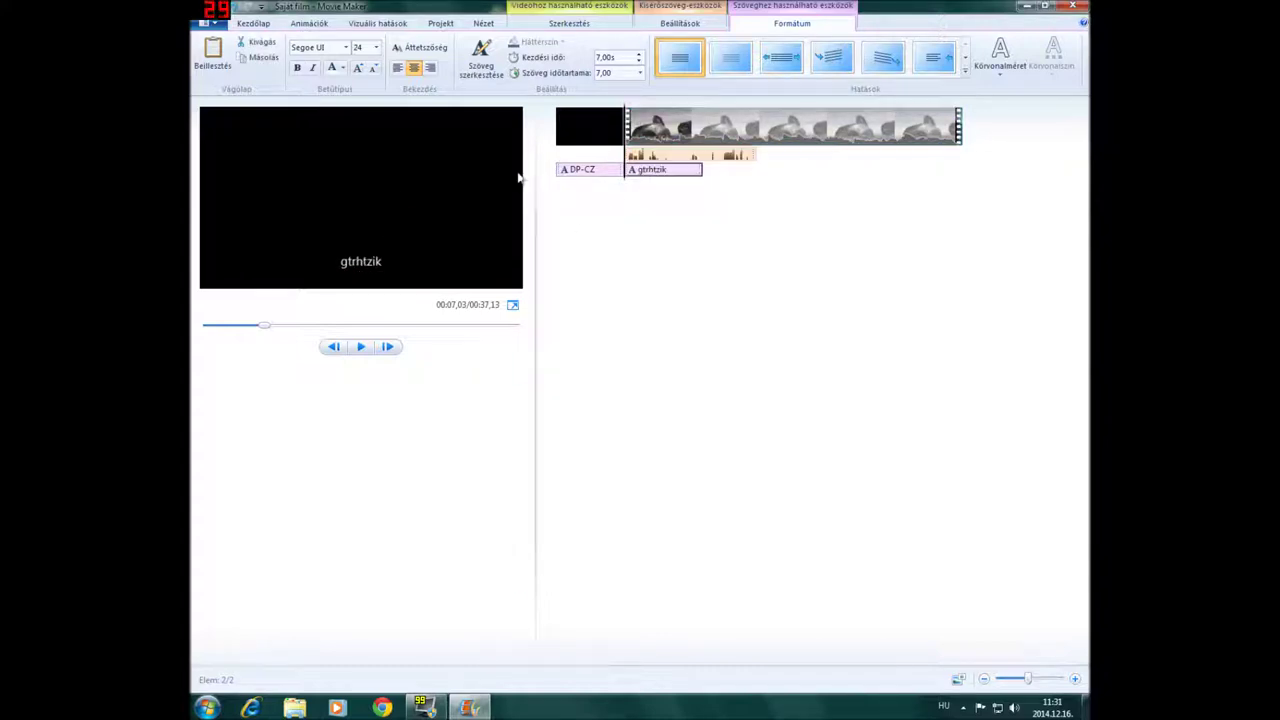
{"action": "left_click", "coordinate": [361, 347]}
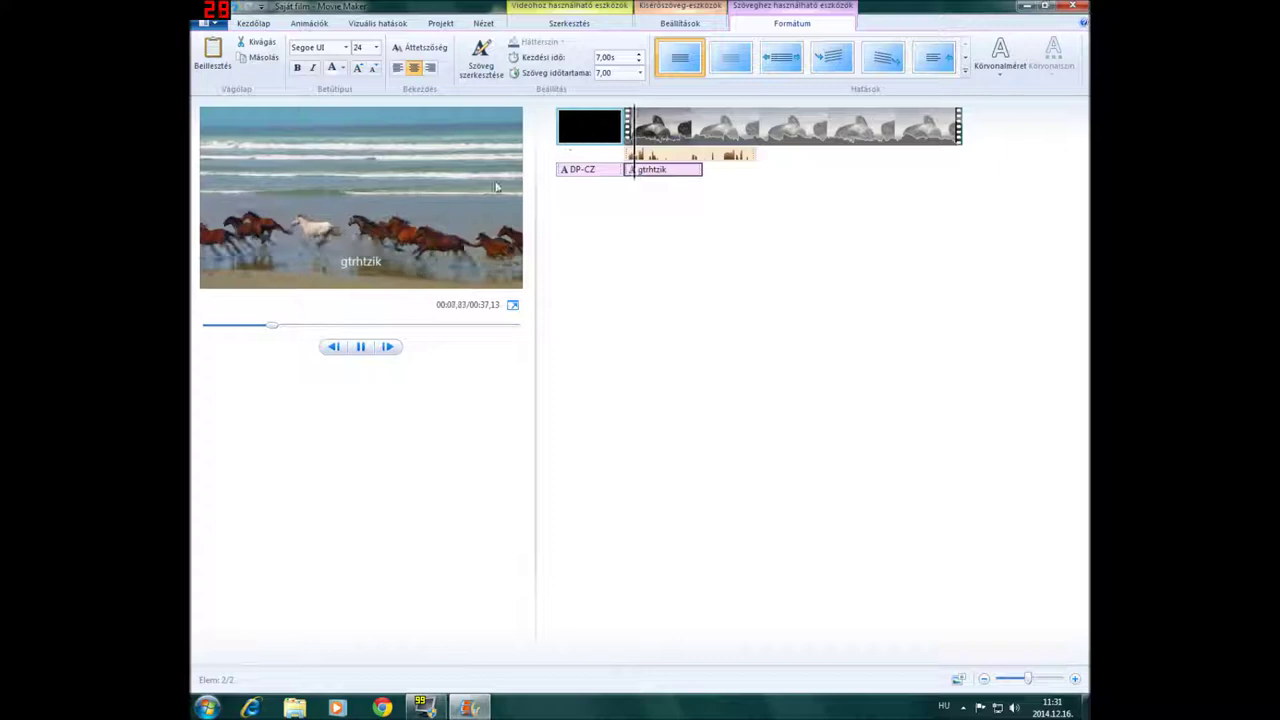